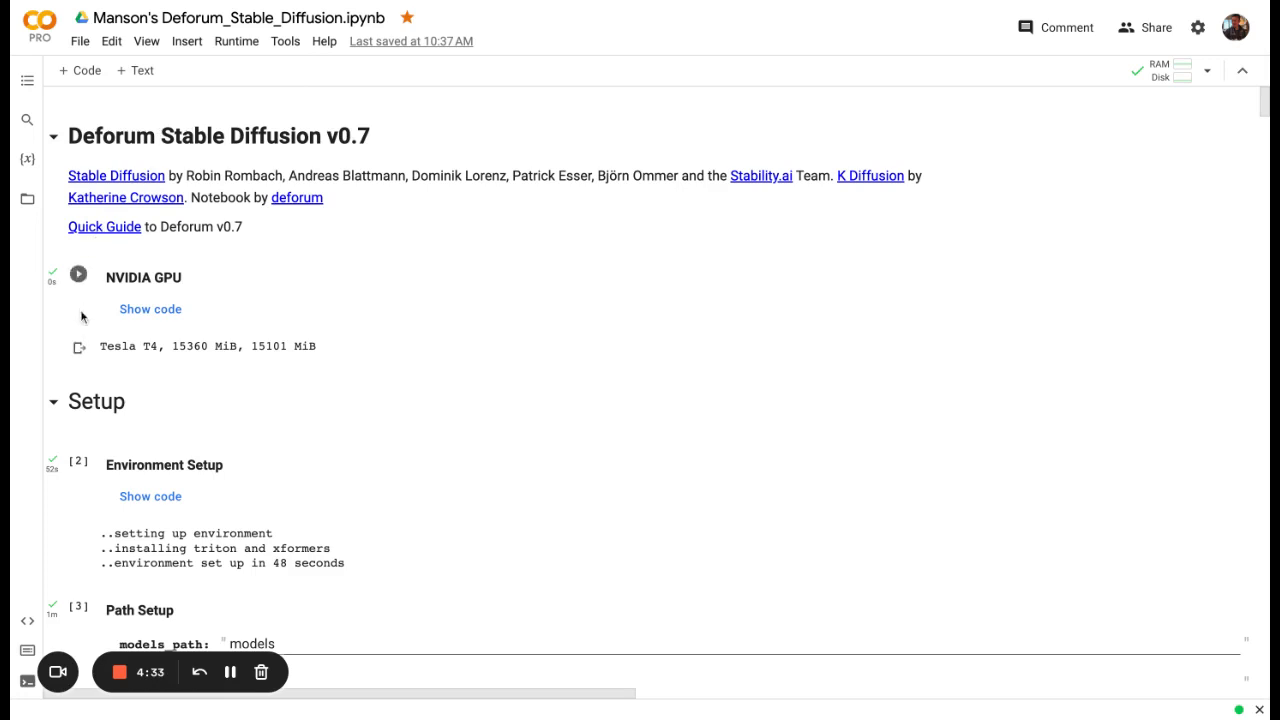
# Step: Run the NVIDIA GPU check and the Environment Setup cell
pyautogui.click(79, 276)
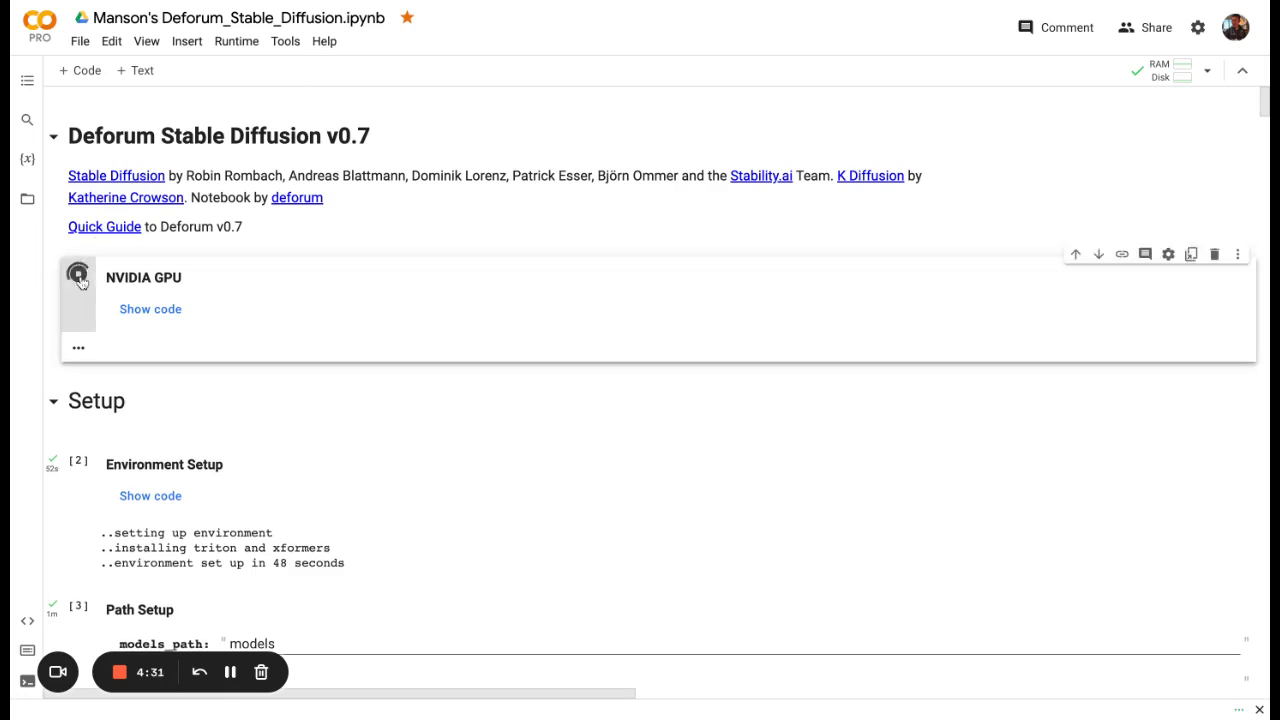
pyautogui.scroll(-1, 80, 310)
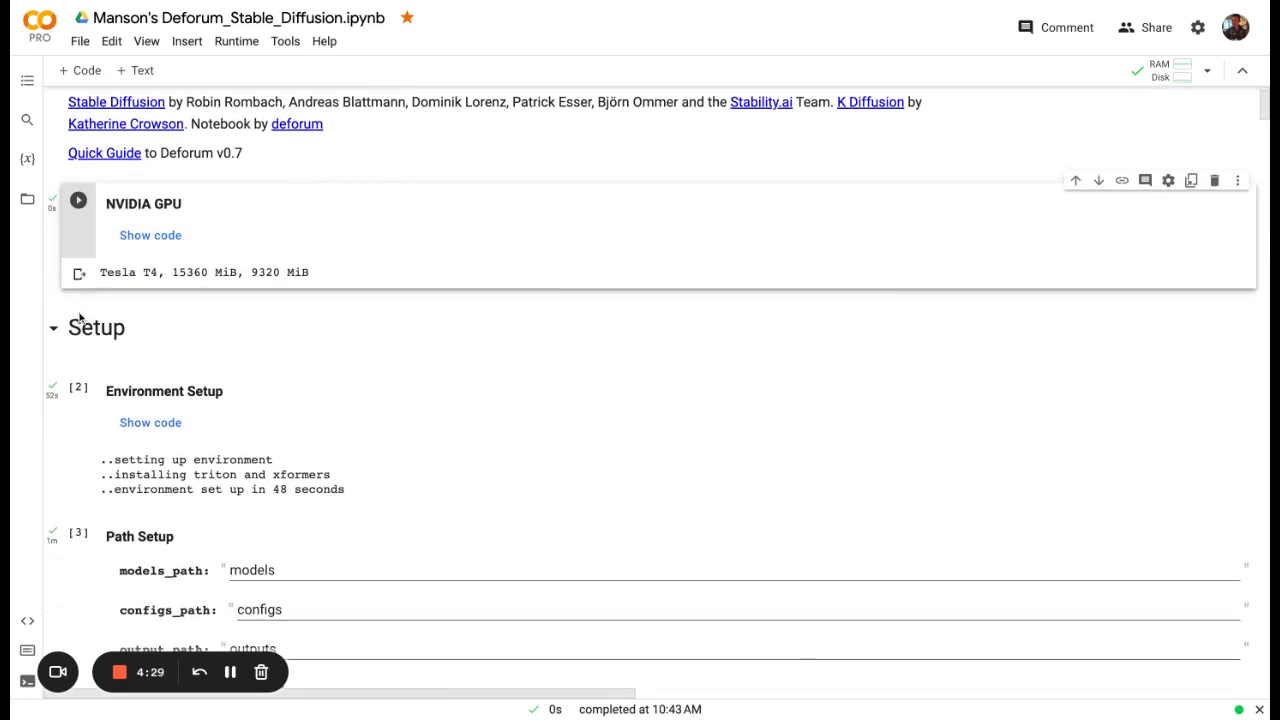
pyautogui.click(78, 390)
pyautogui.scroll(-2, 80, 397)
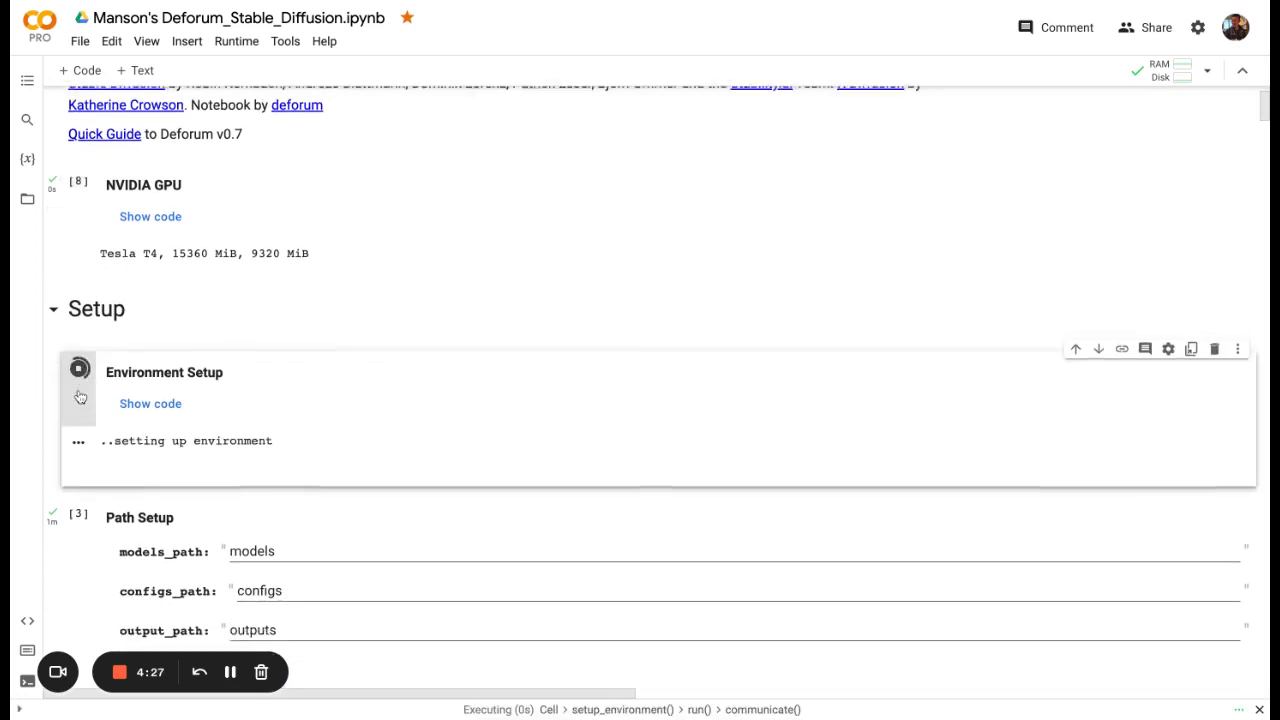
# Step: Run the Path Setup cell with its Model Setup section, and check the model_checkpoint options while it runs
pyautogui.scroll(-2, 80, 397)
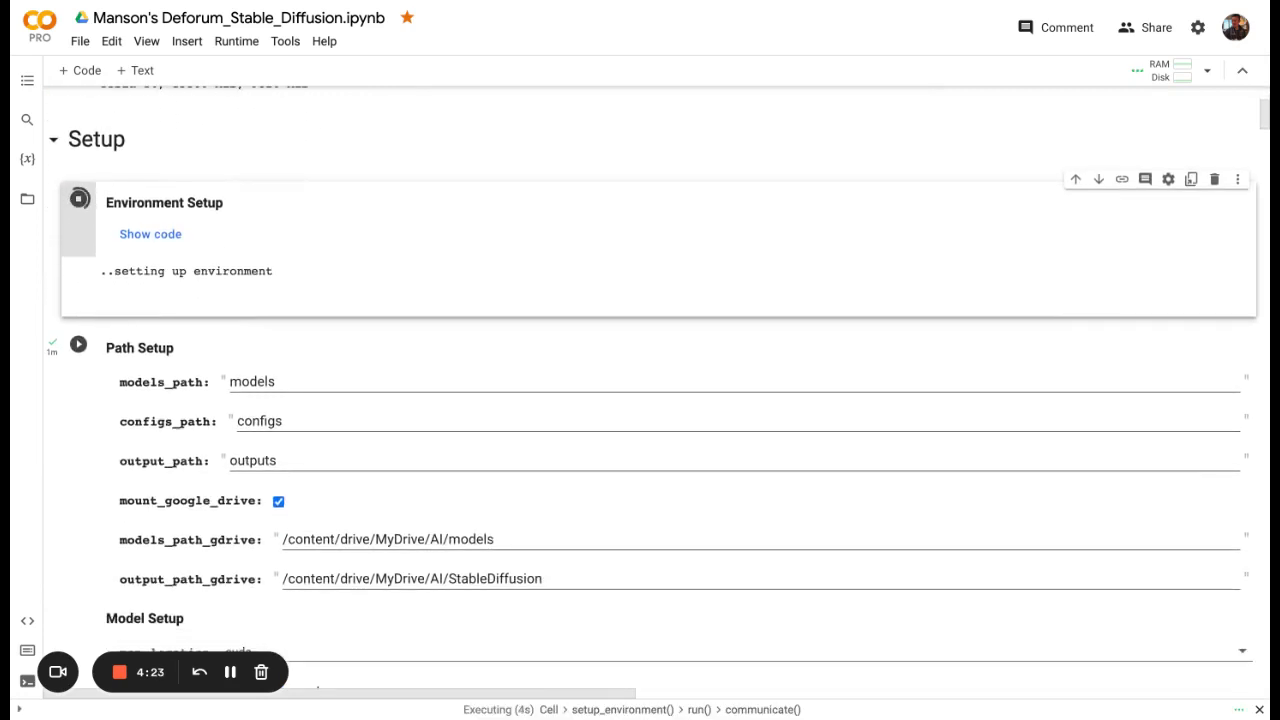
pyautogui.scroll(-3, 650, 400)
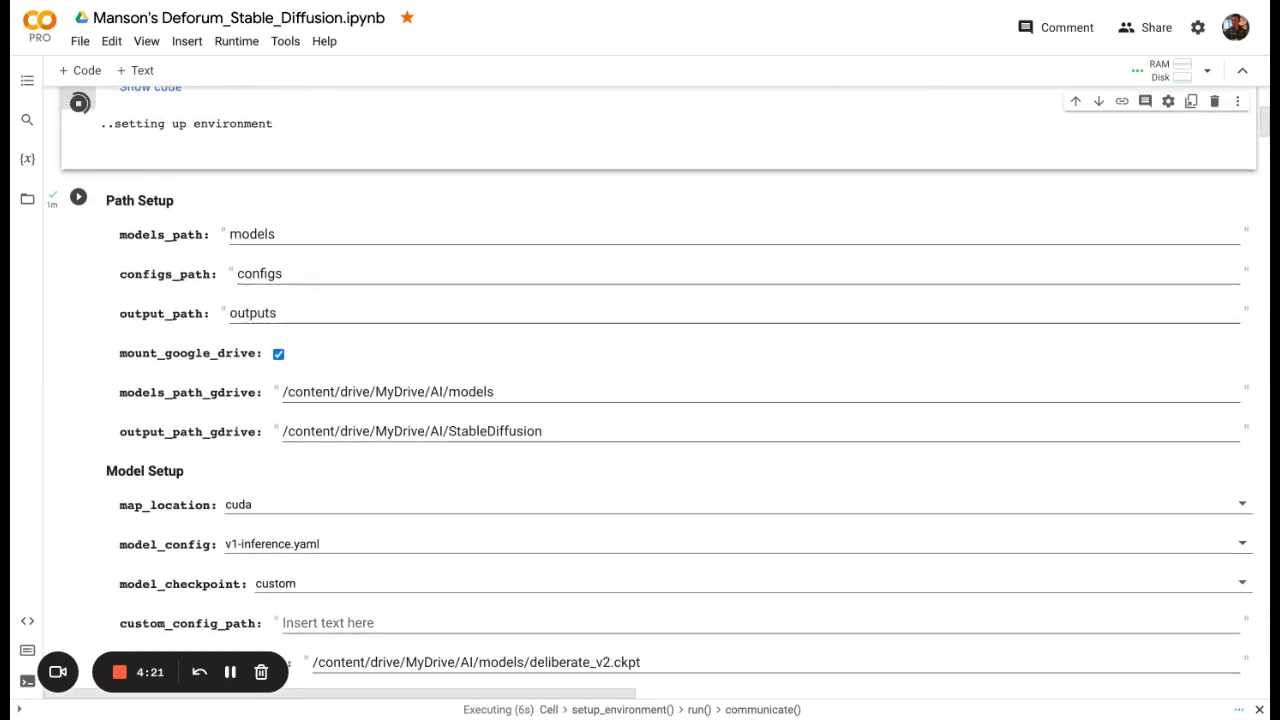
pyautogui.scroll(-1, 94, 240)
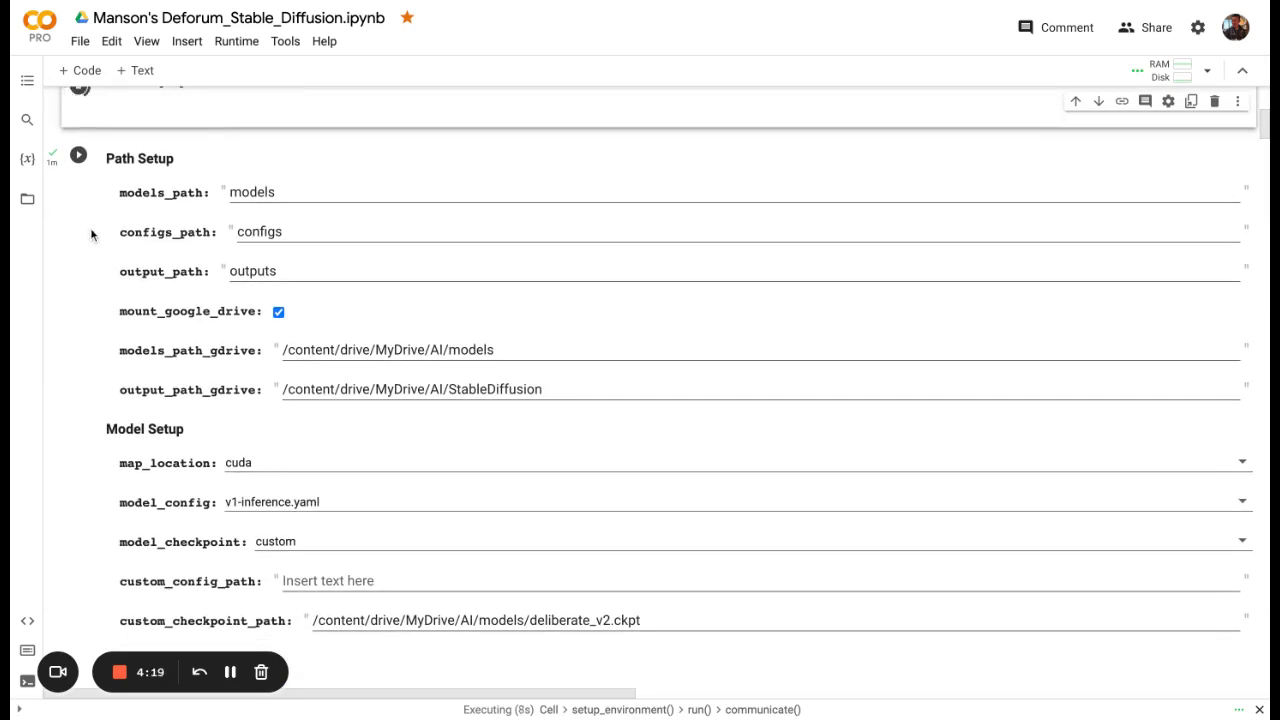
pyautogui.click(79, 158)
pyautogui.click(80, 128)
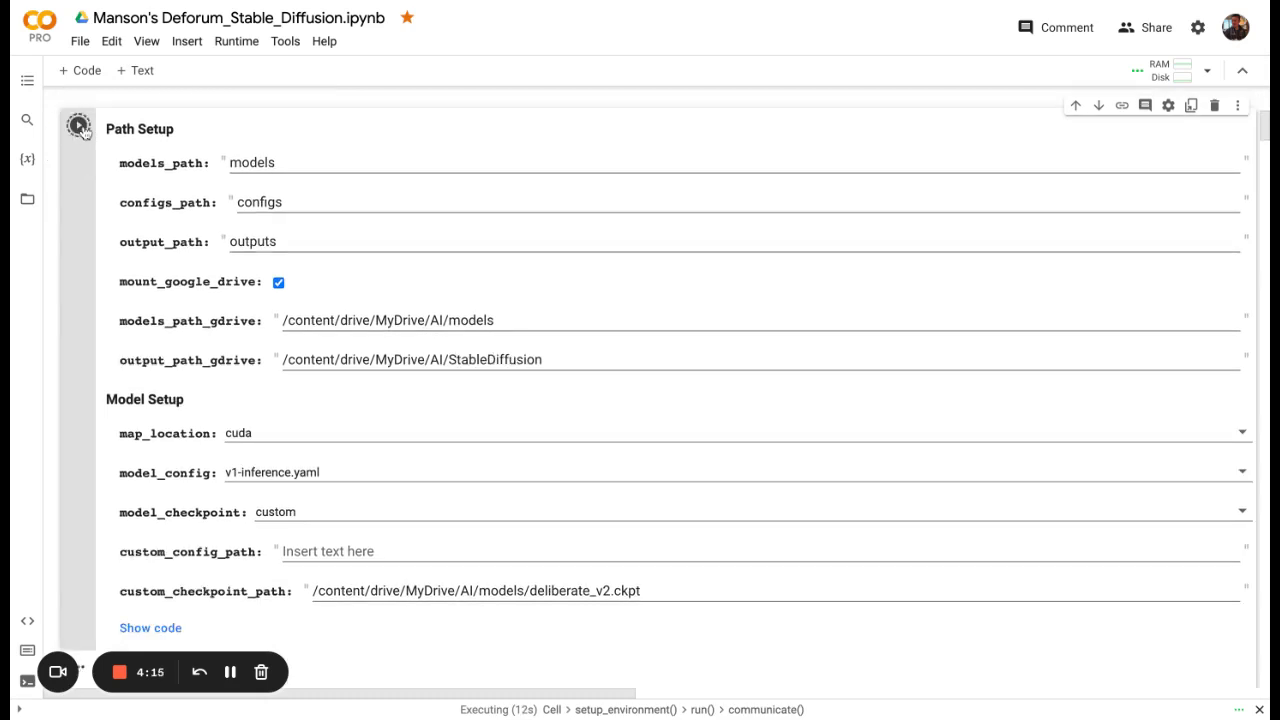
pyautogui.scroll(-1, 384, 307)
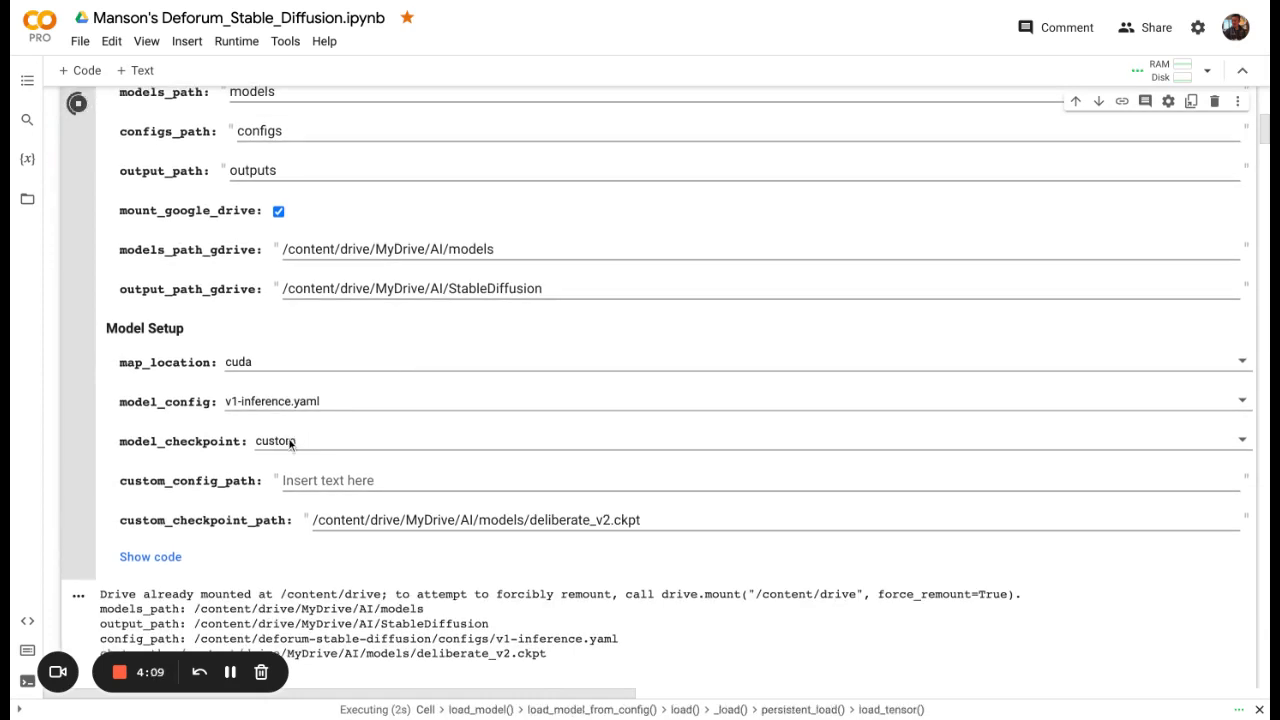
pyautogui.click(342, 443)
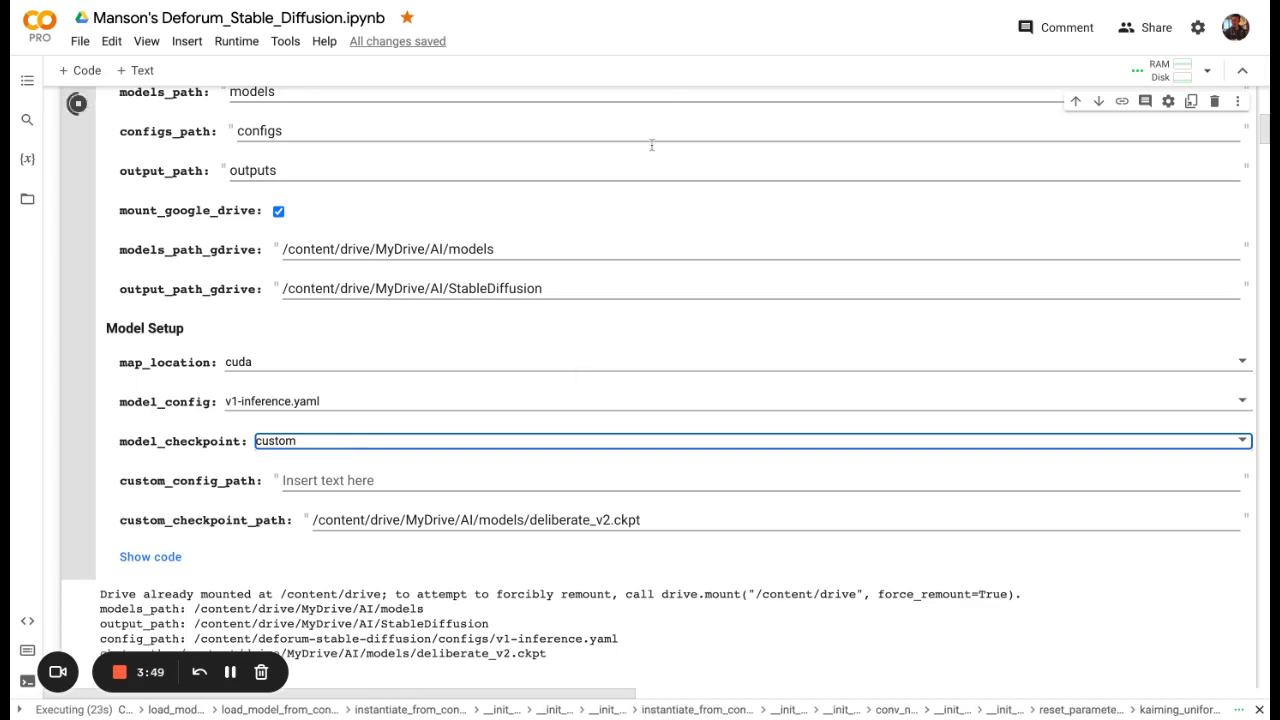
# Step: Review the Animation settings, checking the animation_mode options and the max_frames value
pyautogui.scroll(-2, 571, 378)
pyautogui.scroll(-8, 570, 378)
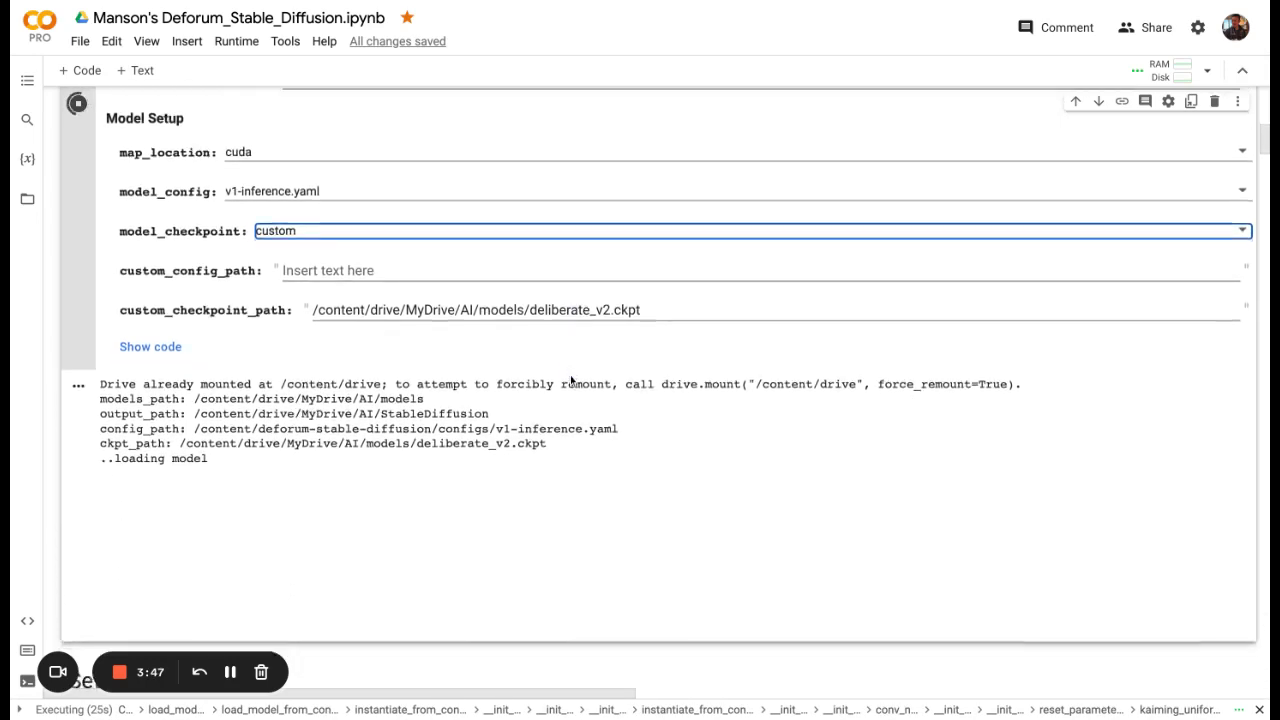
pyautogui.scroll(-3, 570, 378)
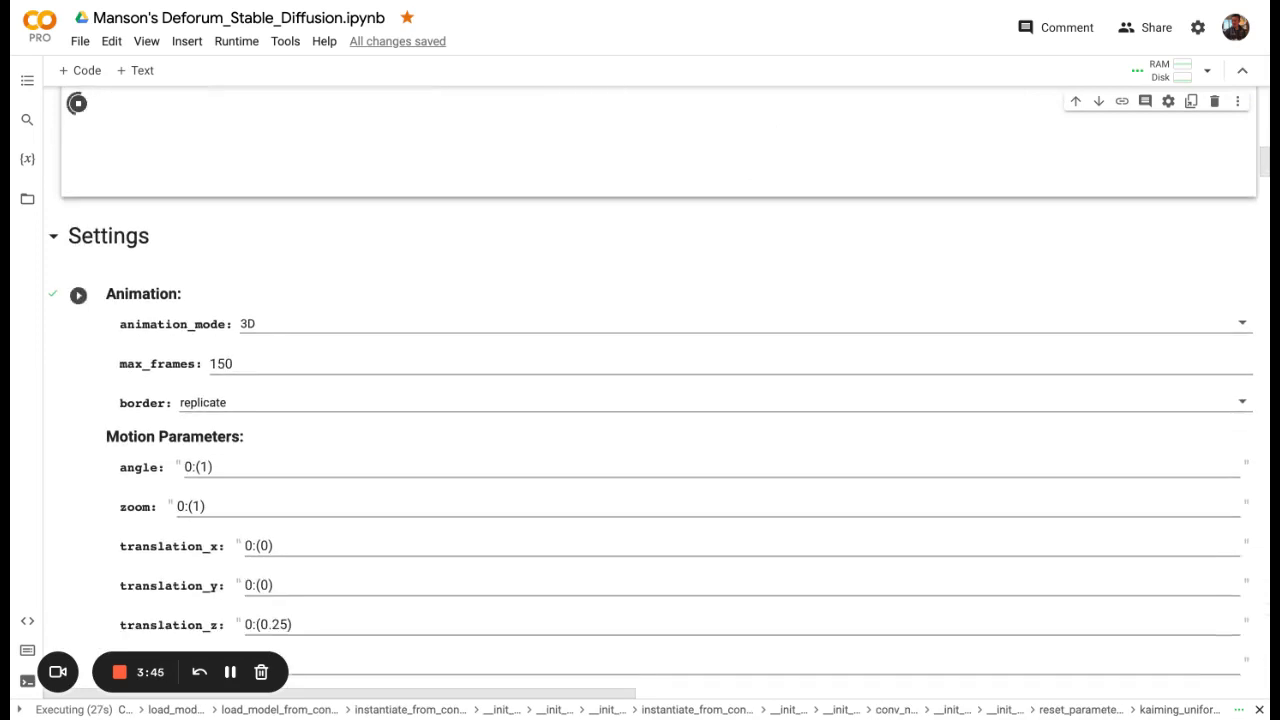
pyautogui.scroll(-1, 654, 397)
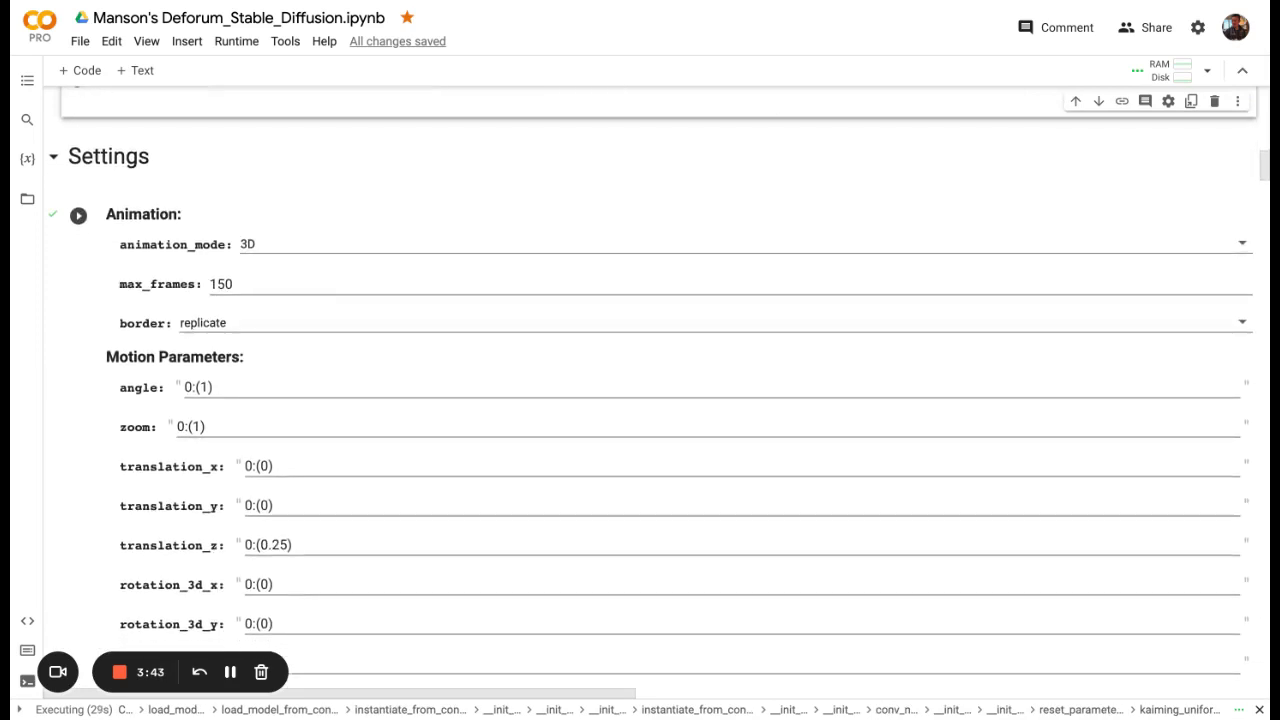
pyautogui.scroll(-1, 654, 389)
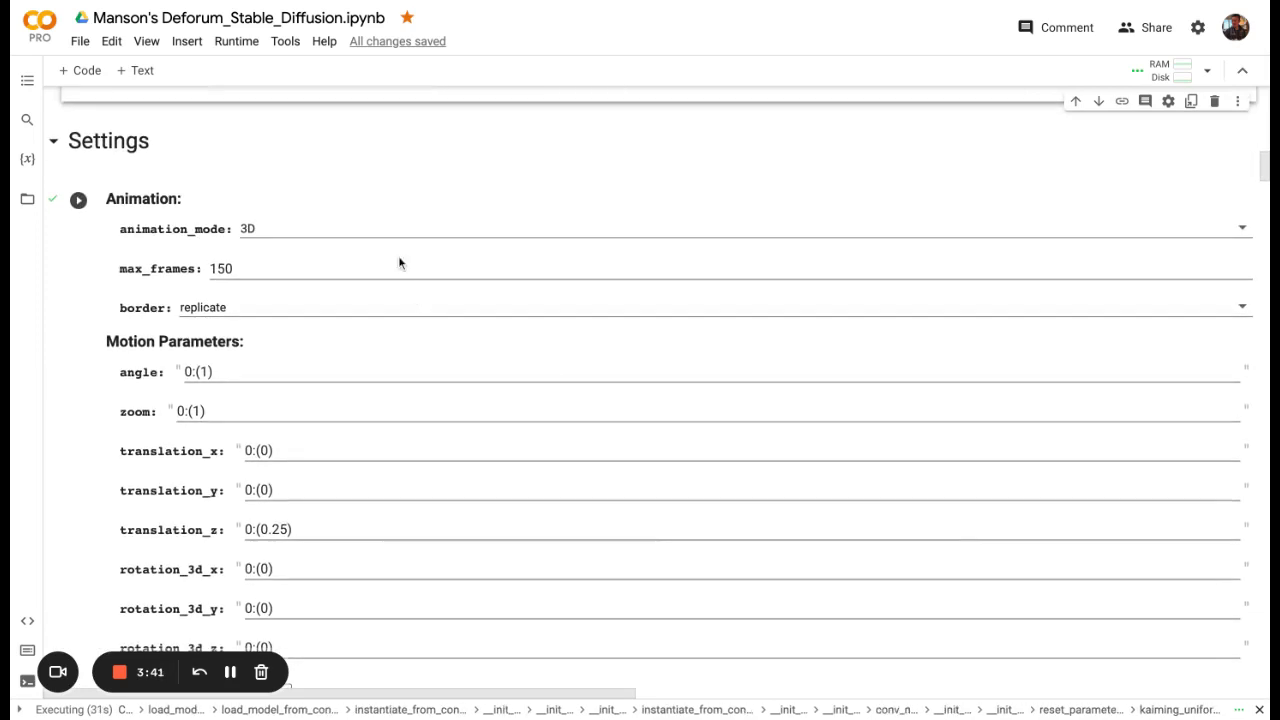
pyautogui.click(325, 233)
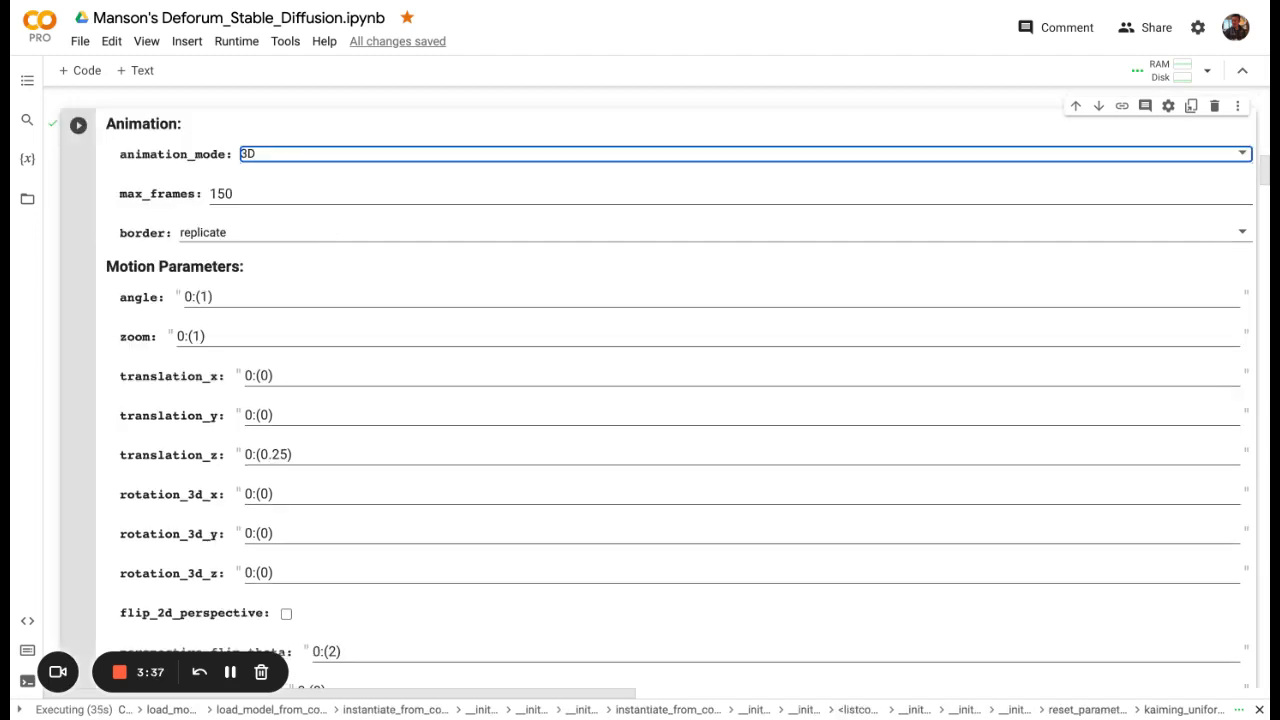
pyautogui.click(235, 195)
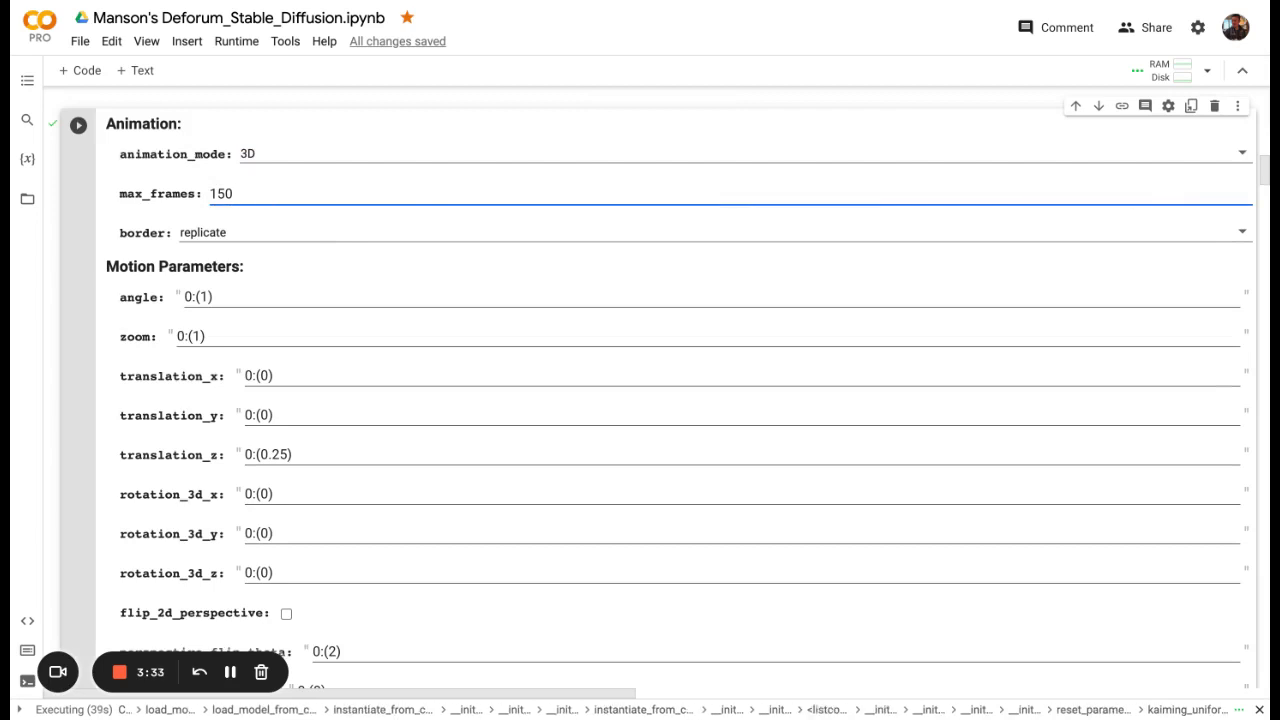
# Step: Examine the remaining animation settings from Motion Parameters through Coherence, 3D Depth Warping, Video Input and Hybrid Video to Resume Animation
pyautogui.scroll(-1, 214, 286)
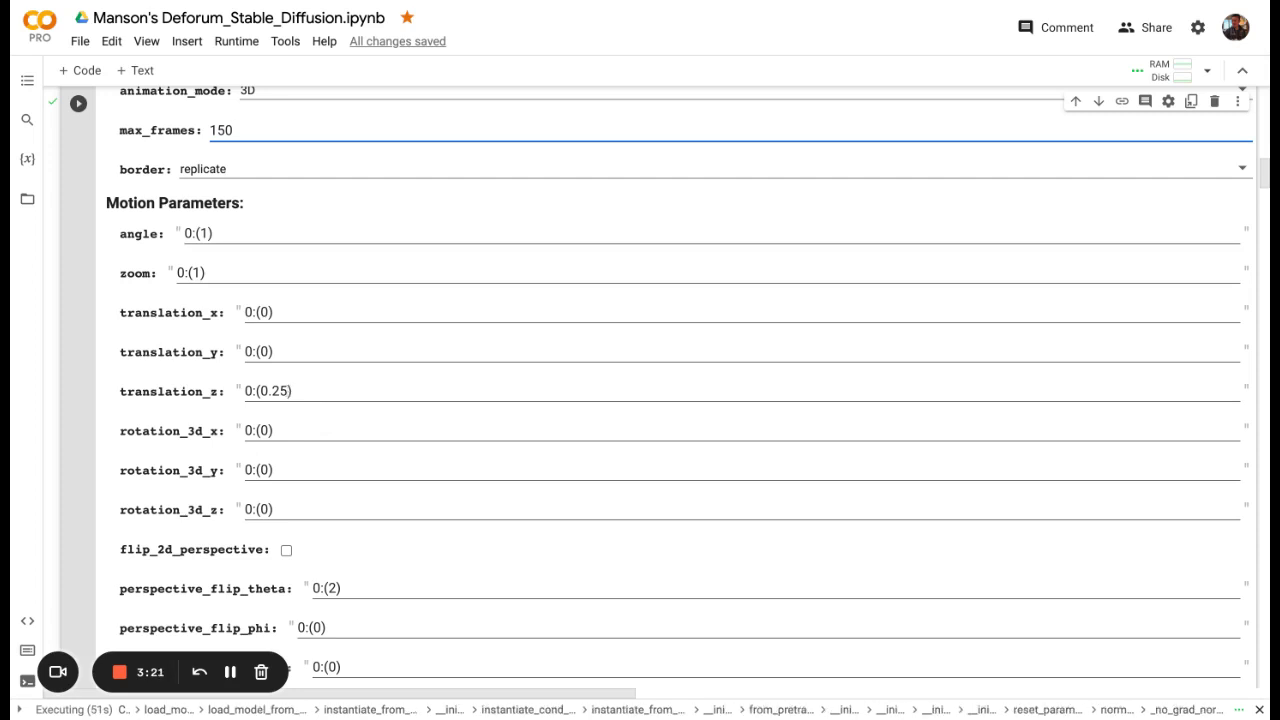
pyautogui.scroll(-1, 680, 388)
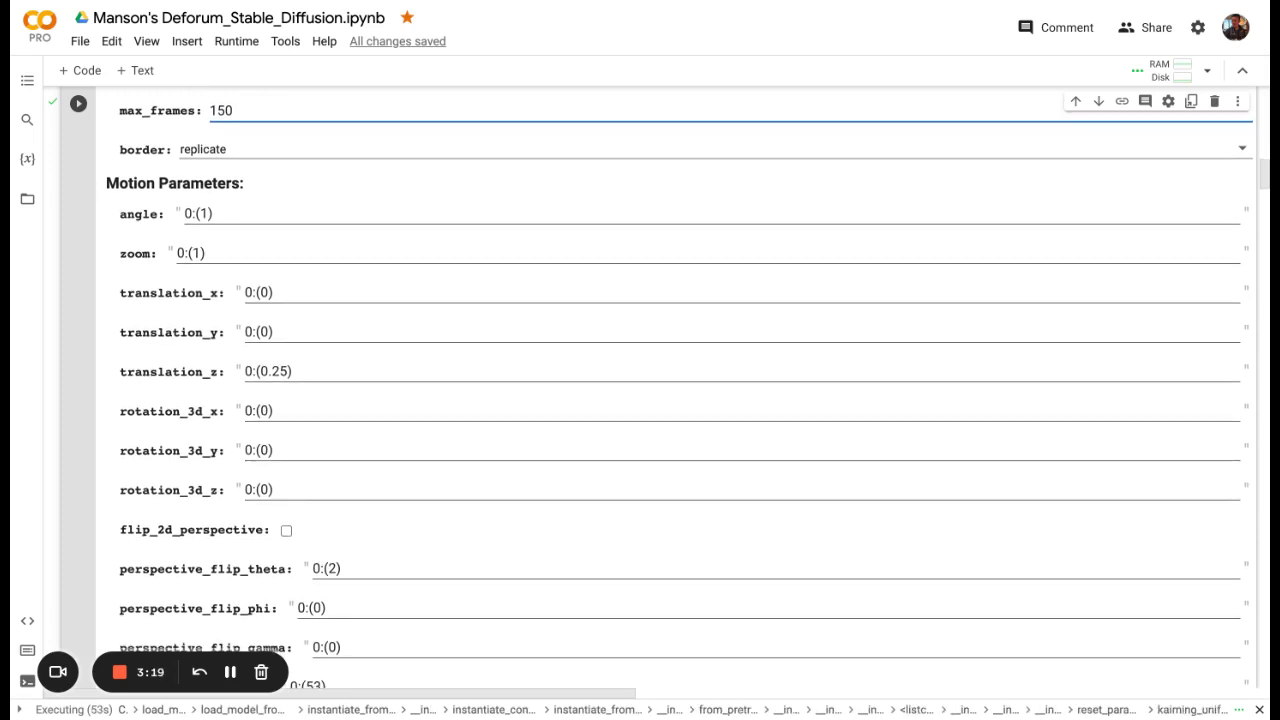
pyautogui.scroll(-1, 680, 388)
pyautogui.scroll(-1, 680, 388)
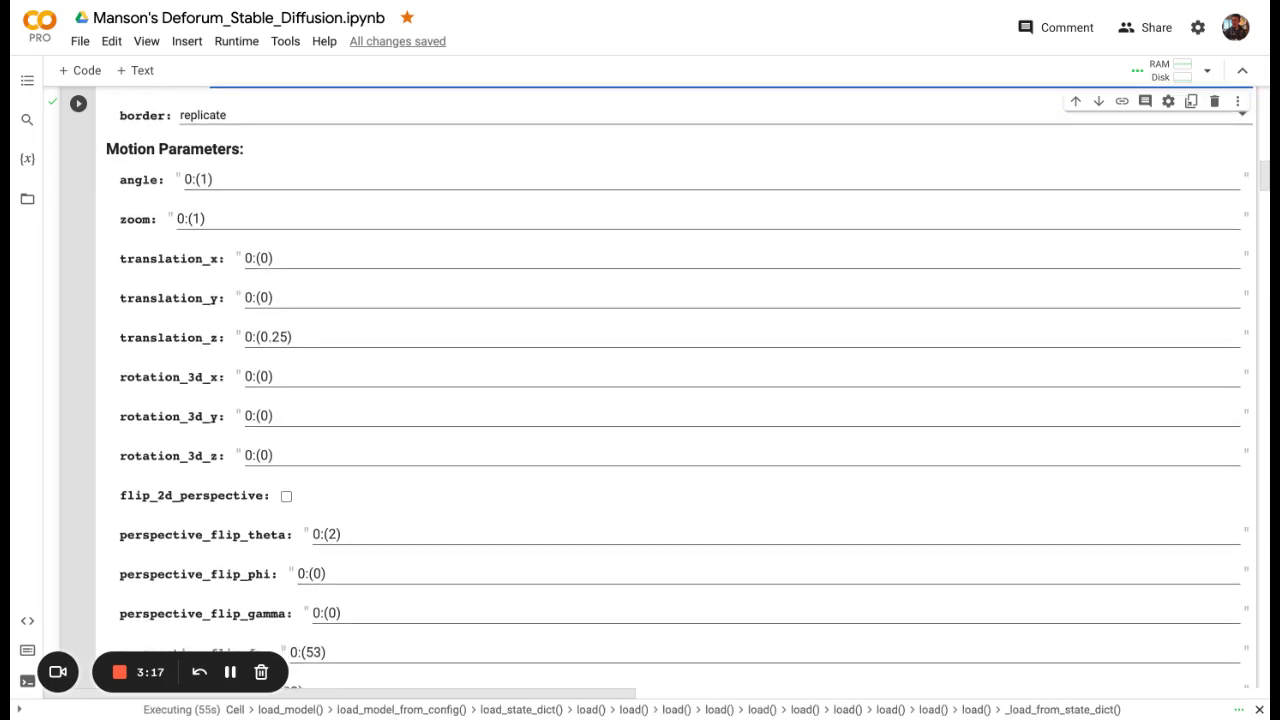
pyautogui.scroll(-2, 680, 388)
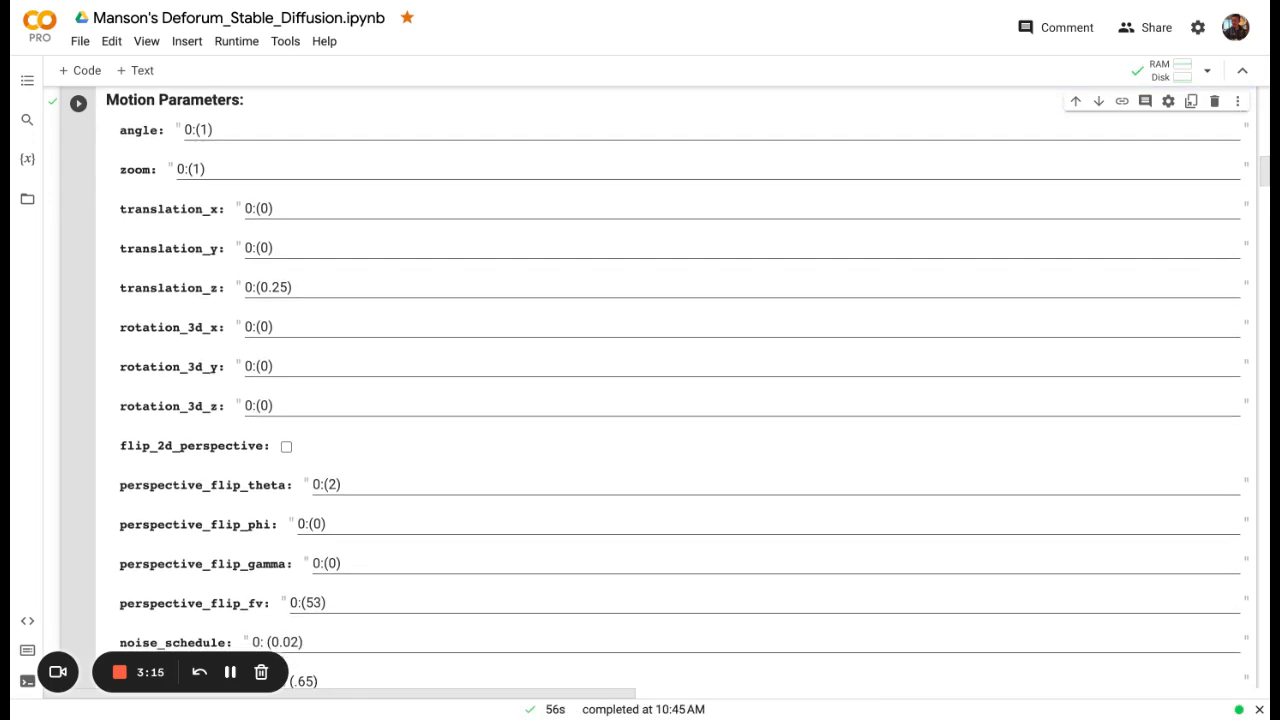
pyautogui.scroll(-5, 680, 388)
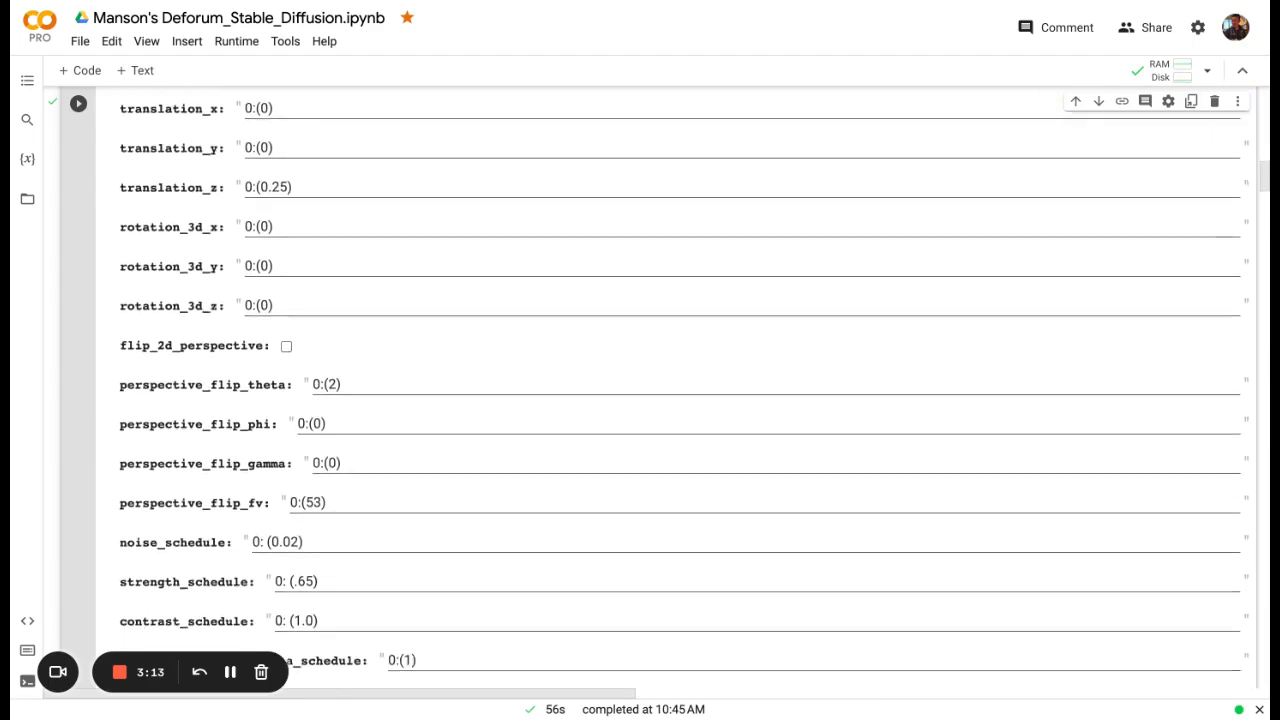
pyautogui.scroll(-7, 680, 388)
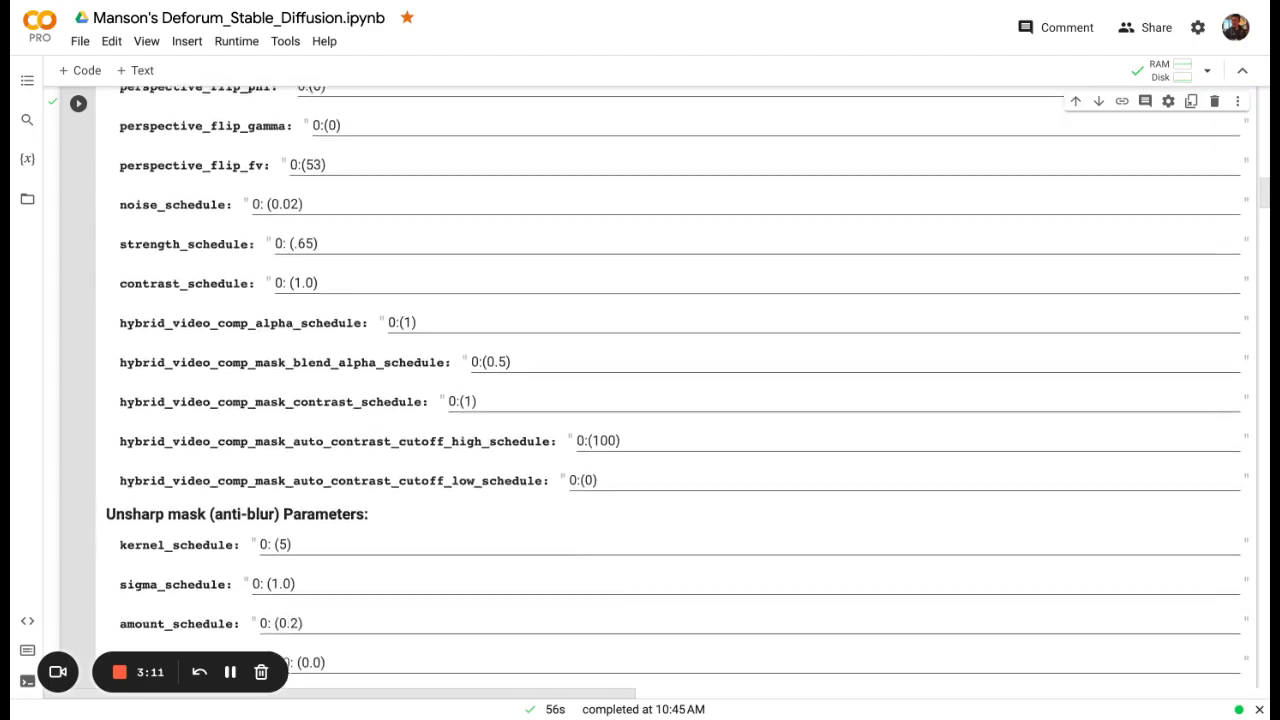
pyautogui.scroll(-9, 680, 388)
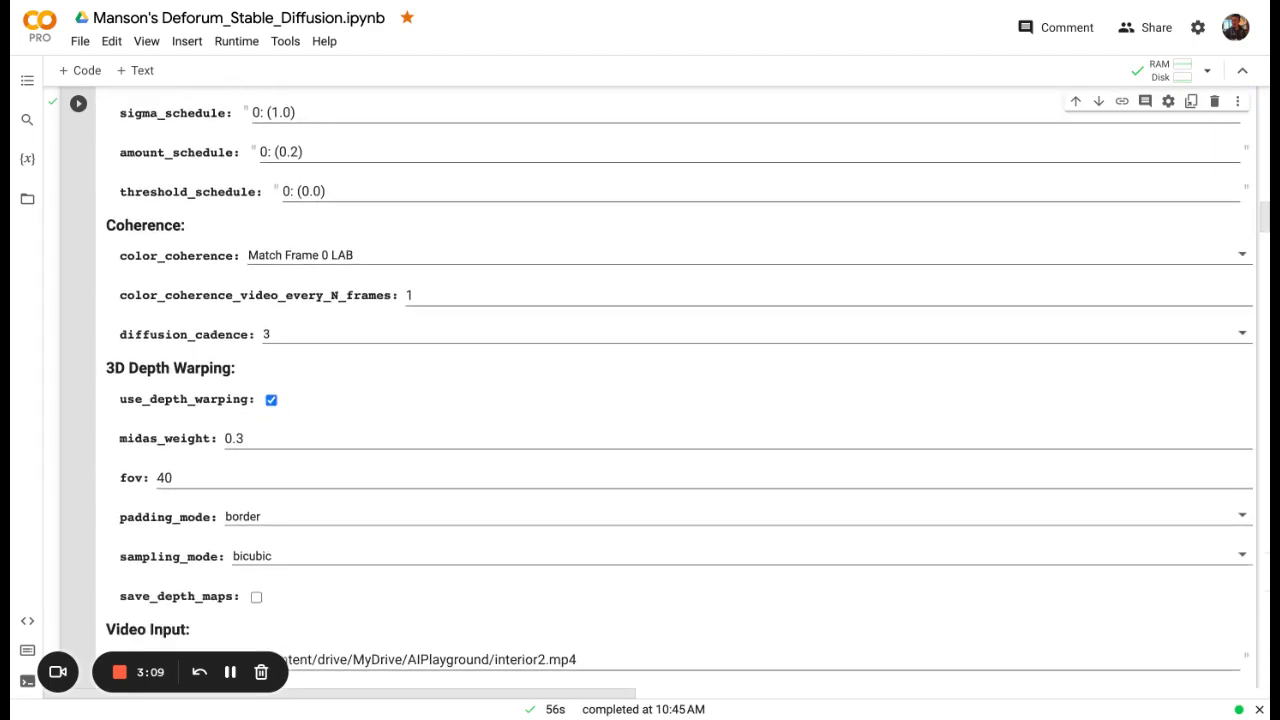
pyautogui.scroll(-6, 680, 388)
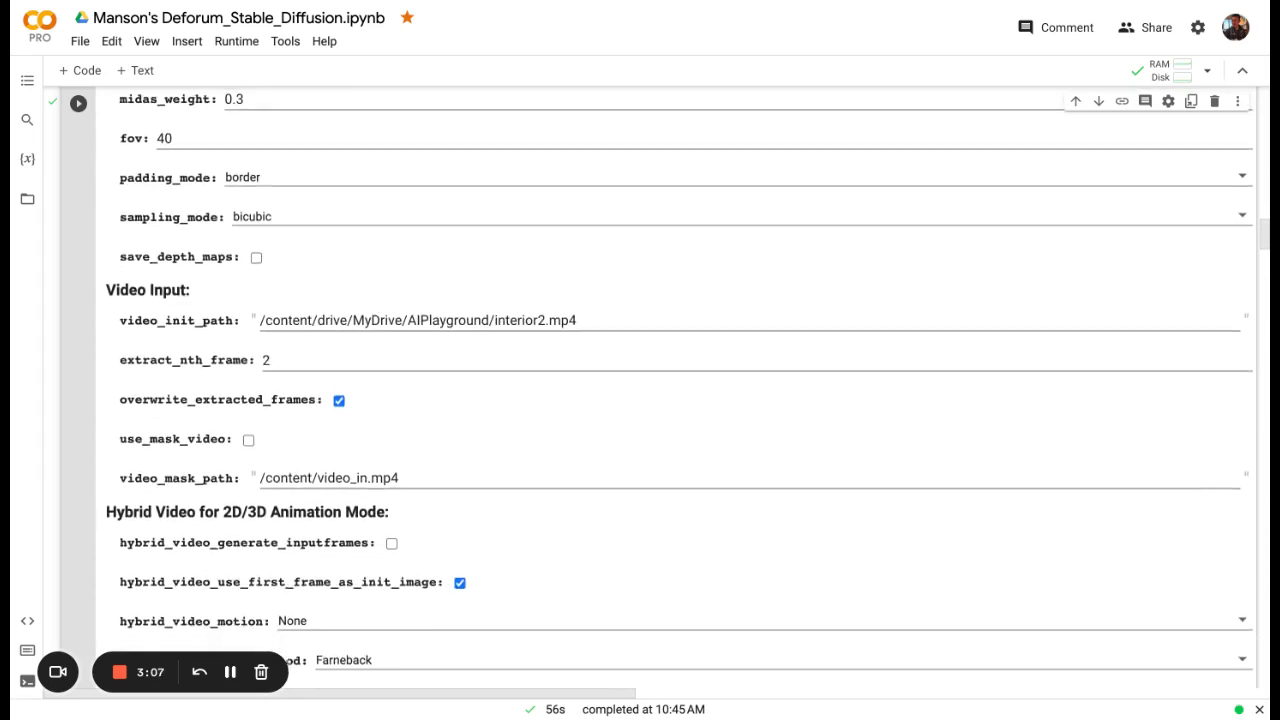
pyautogui.scroll(-5, 680, 388)
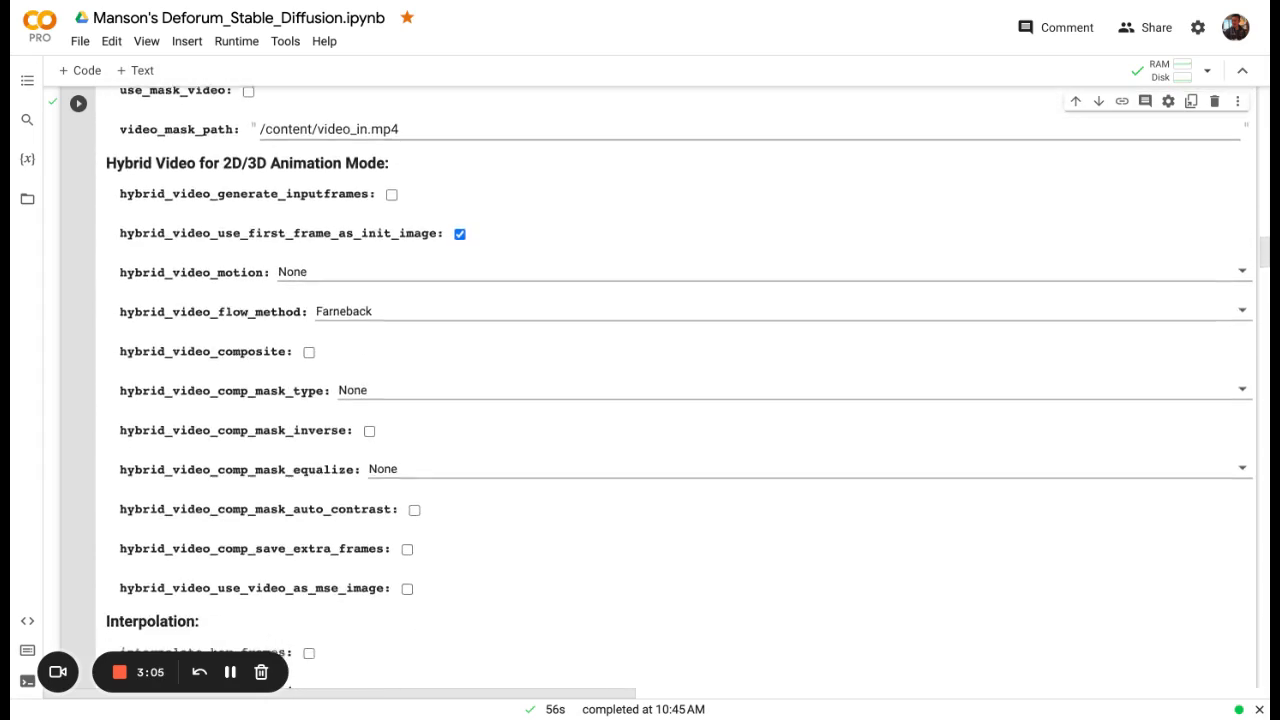
pyautogui.scroll(-5, 680, 388)
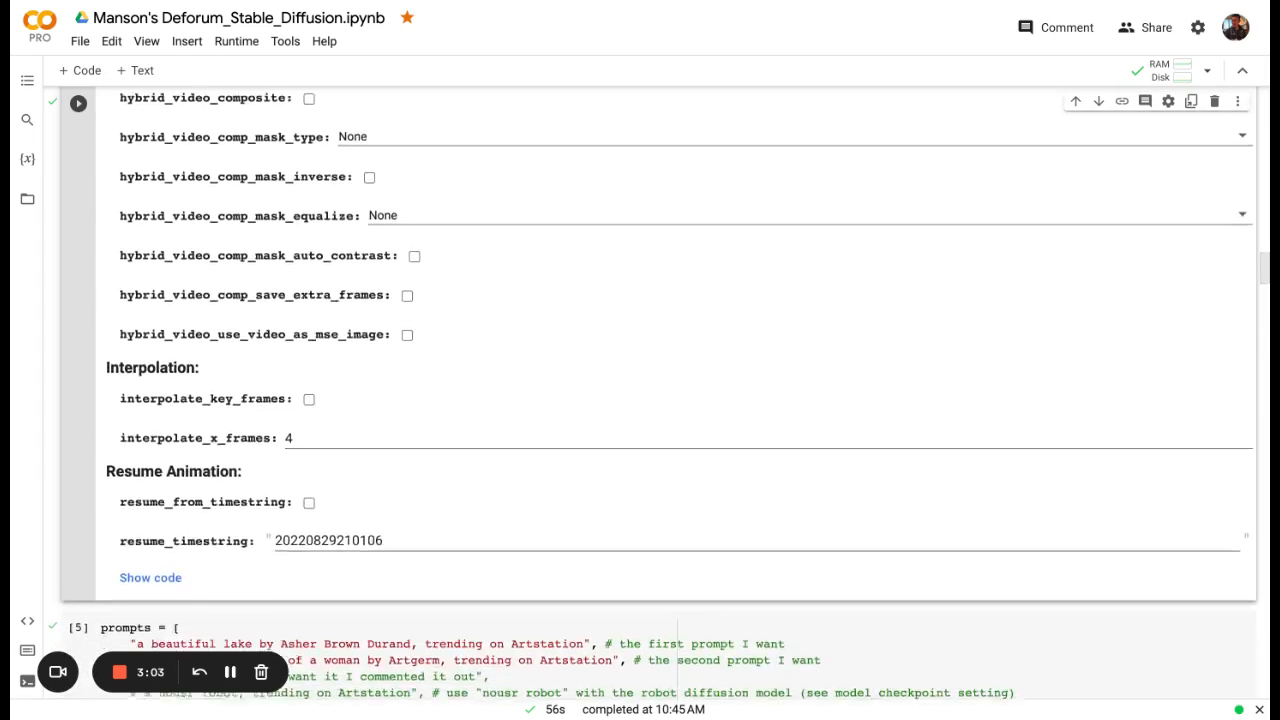
# Step: Highlight the frame 0 text in animation_prompts and run the prompts cell
pyautogui.scroll(-4, 157, 377)
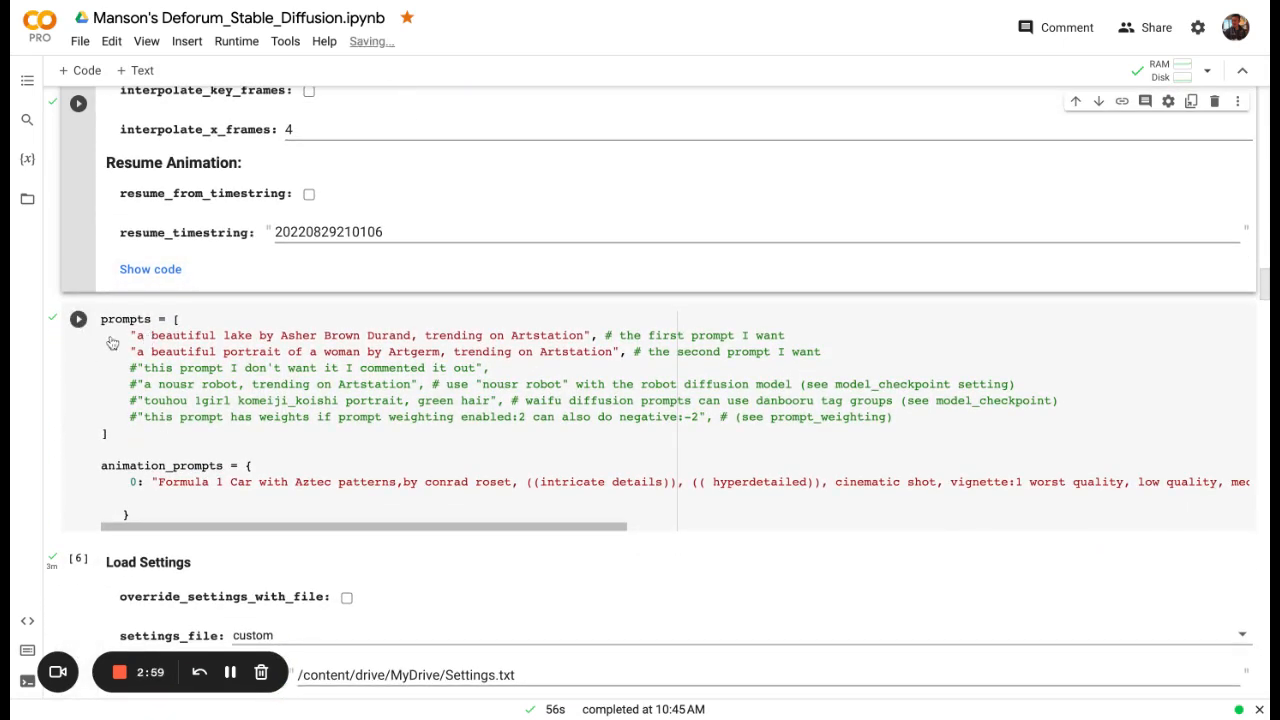
pyautogui.moveTo(159, 482)
pyautogui.mouseDown()
pyautogui.moveTo(247, 482)
pyautogui.moveTo(165, 498)
pyautogui.mouseUp()
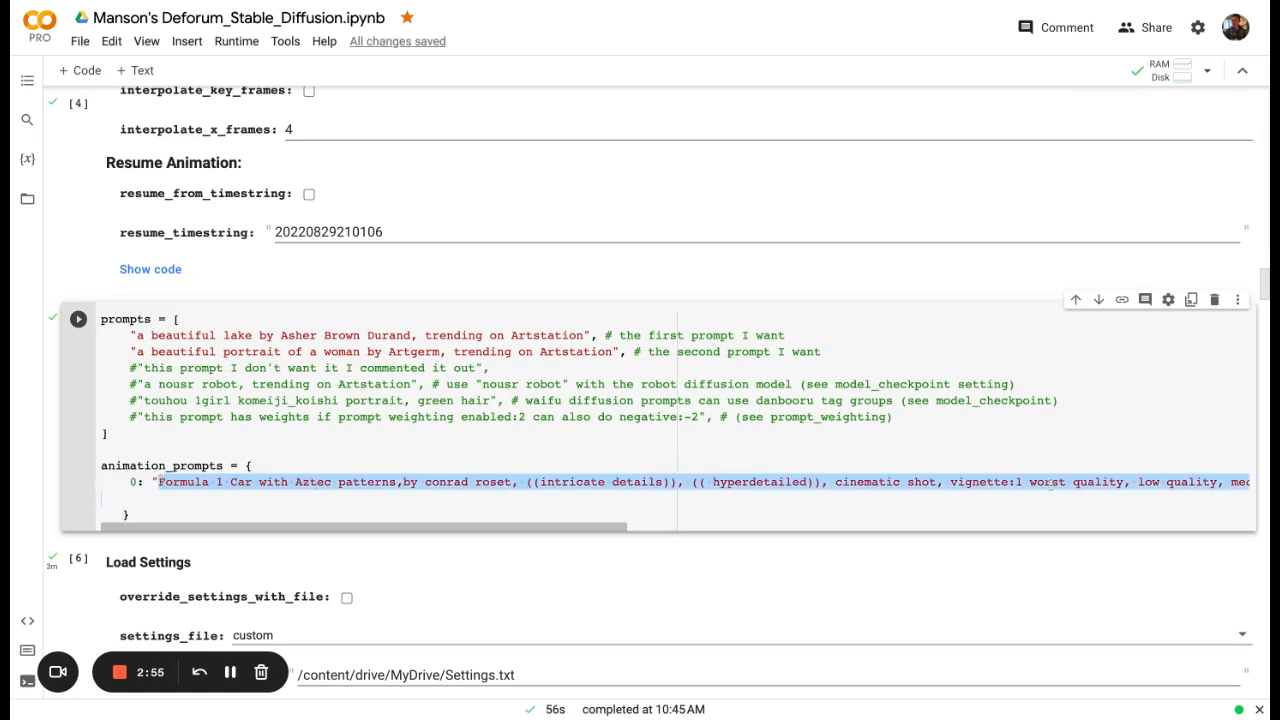
pyautogui.click(79, 319)
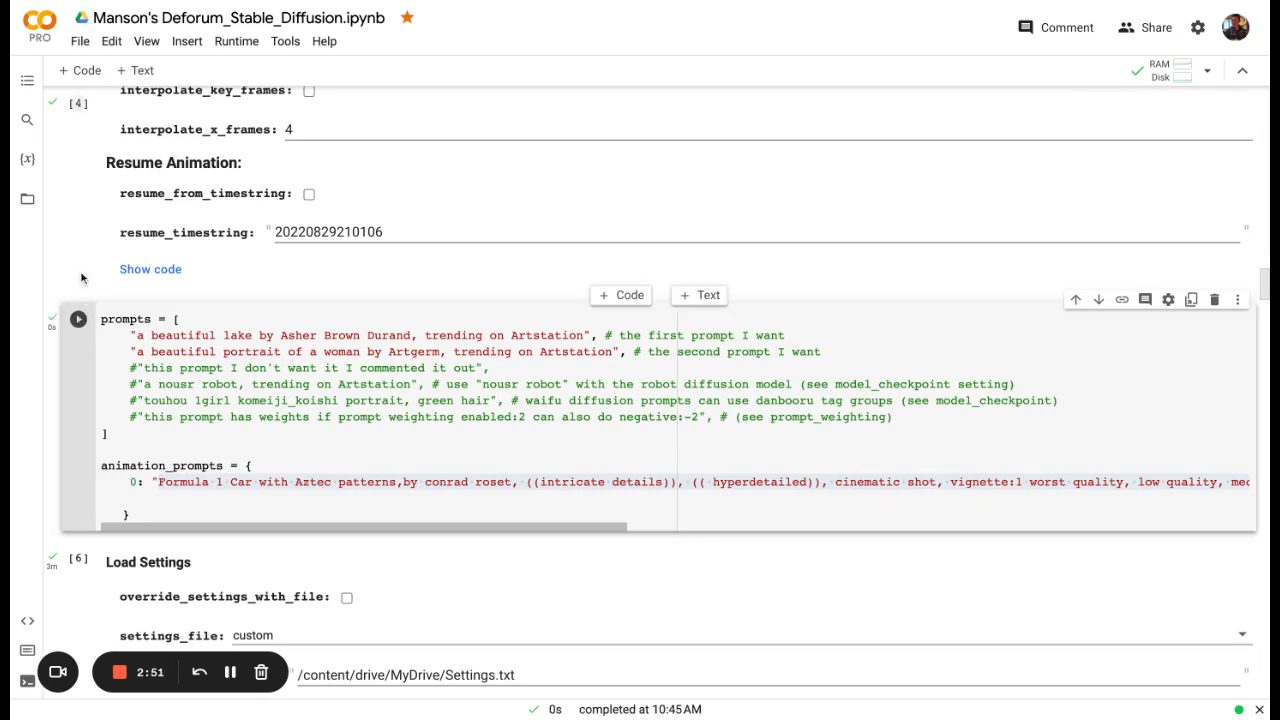
# Step: Set batch_name to formula1Car4 in the Batch Settings and run the Load Settings cell
pyautogui.scroll(-3, 82, 278)
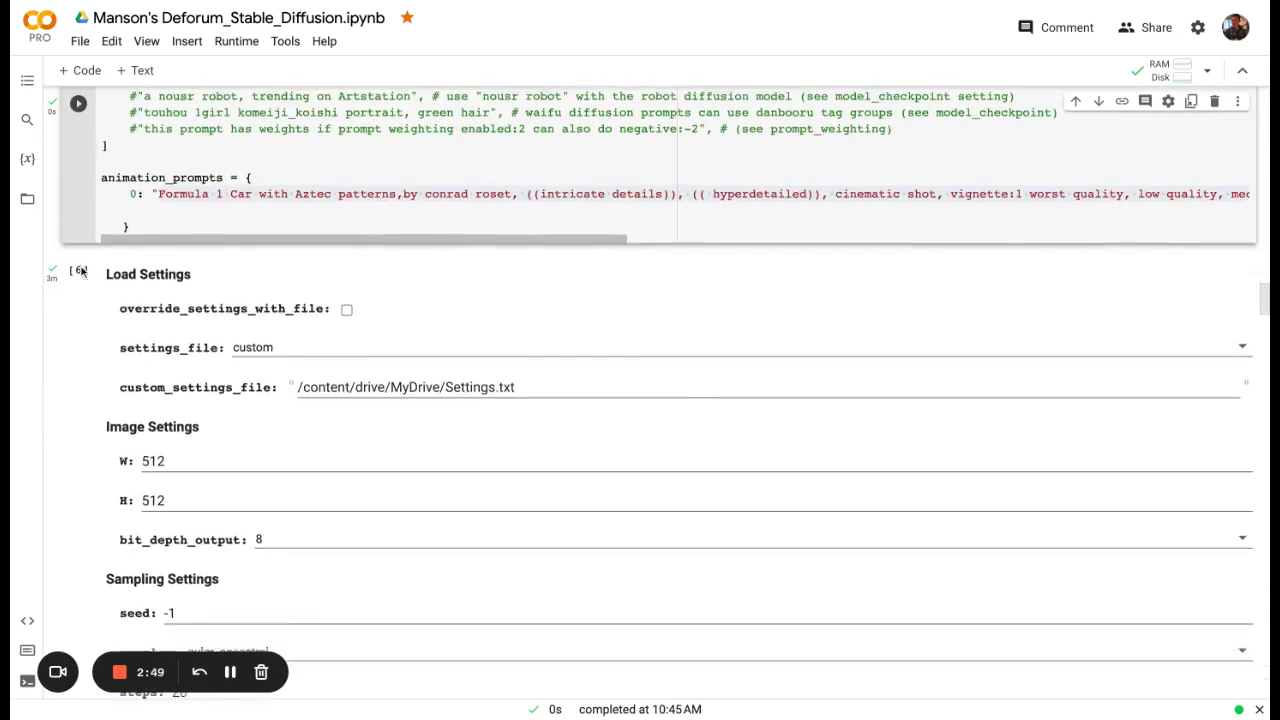
pyautogui.scroll(-1, 82, 265)
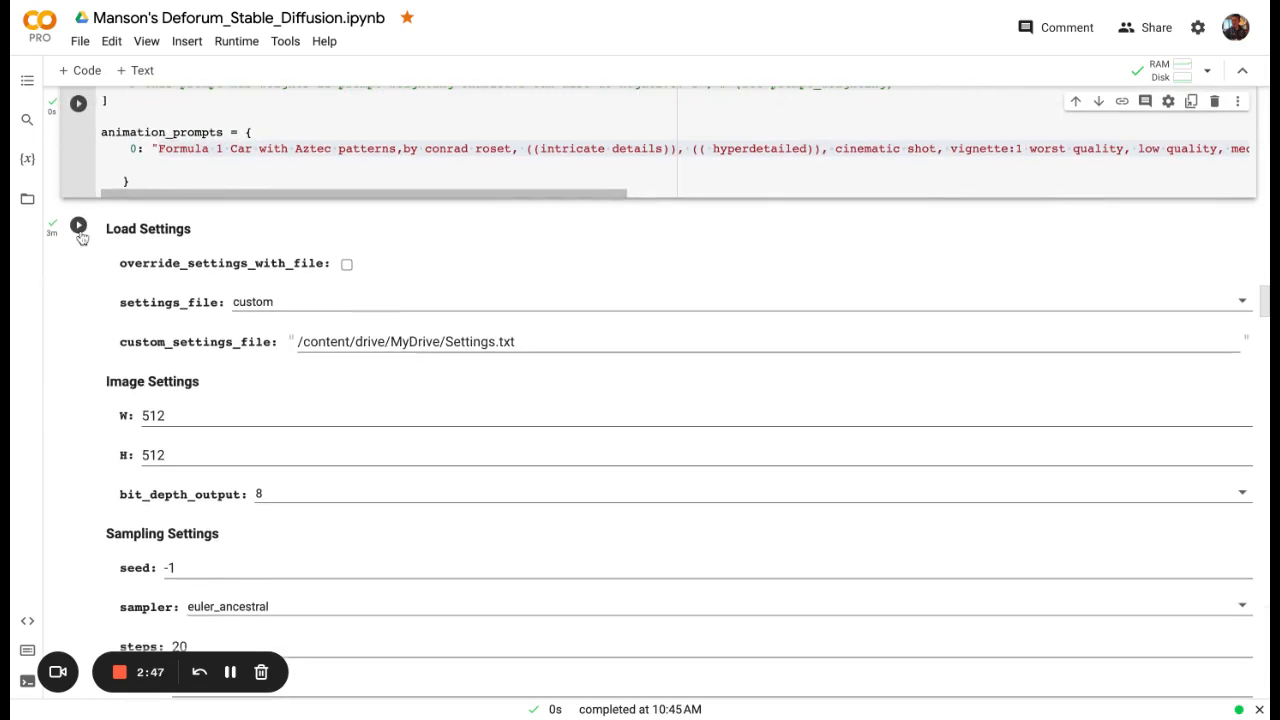
pyautogui.scroll(-2, 80, 280)
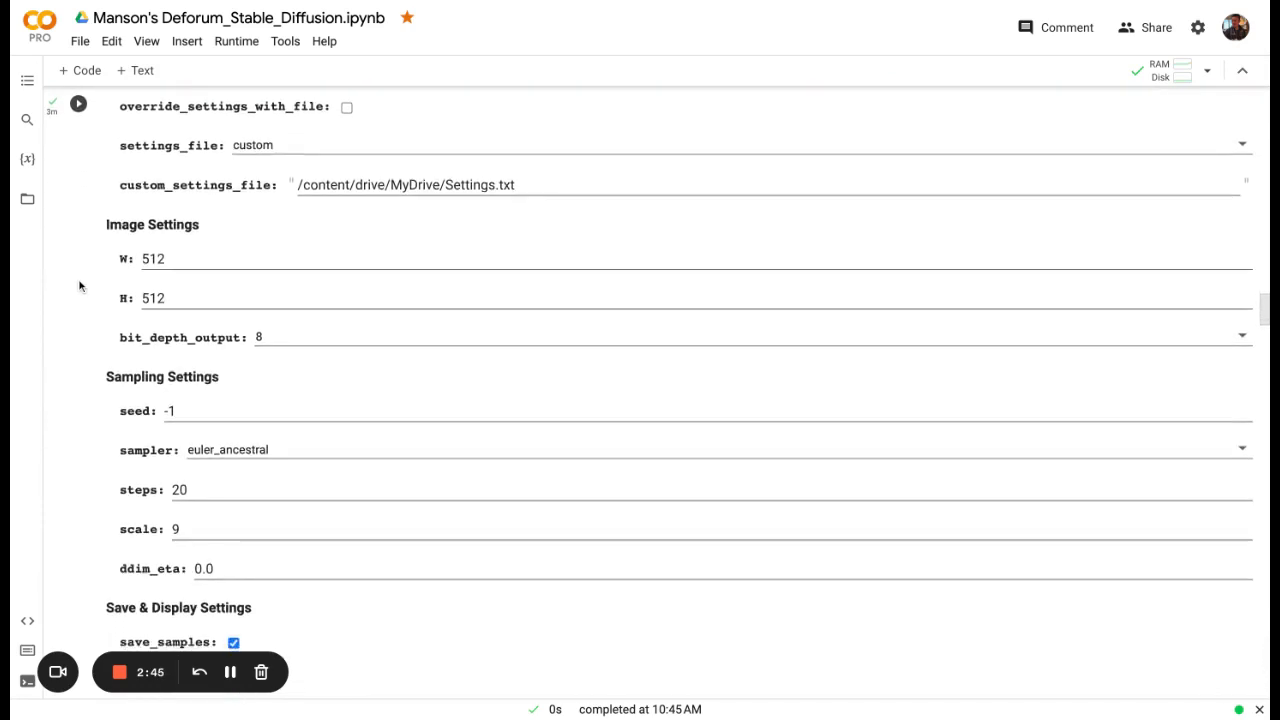
pyautogui.scroll(-3, 80, 285)
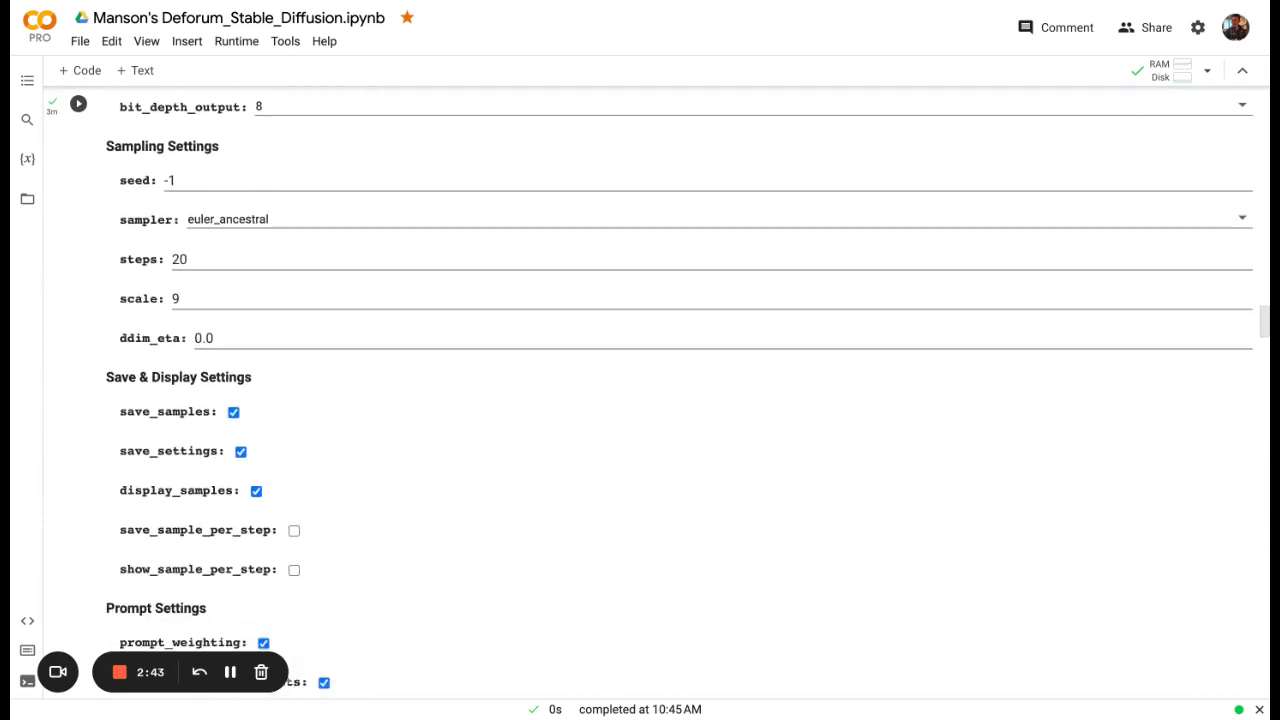
pyautogui.scroll(-6, 290, 371)
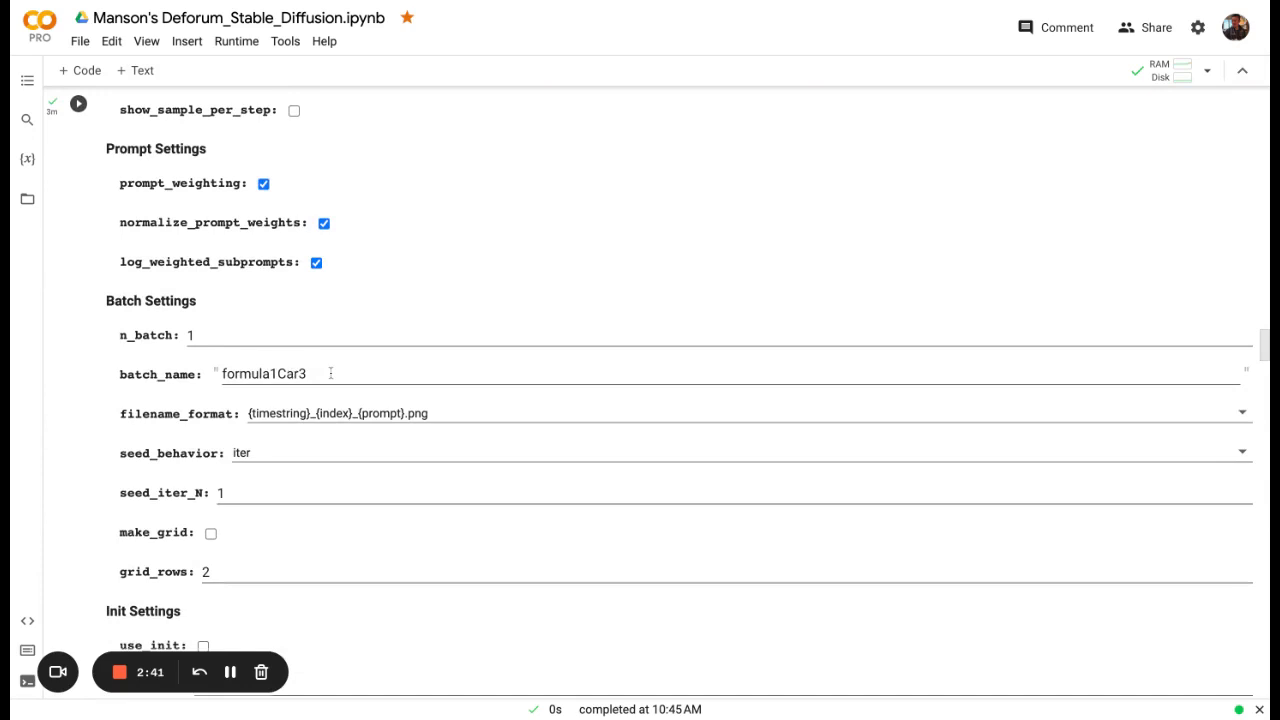
pyautogui.click(330, 373)
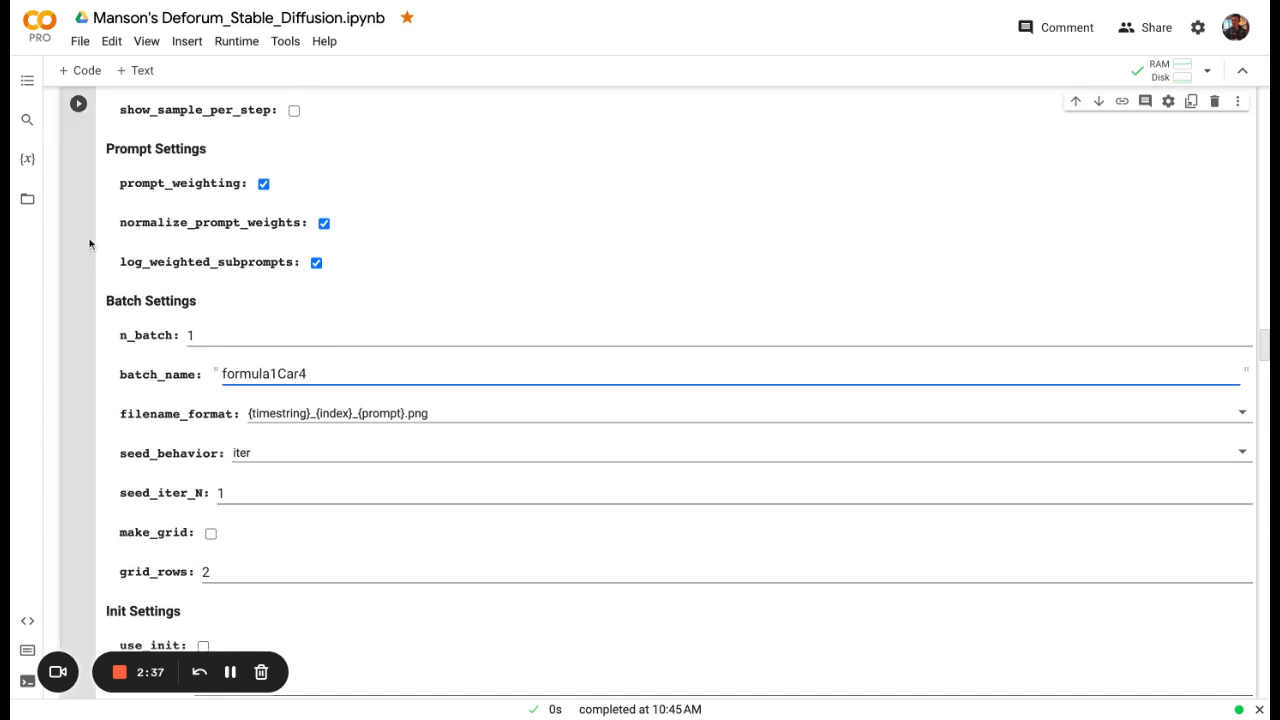
pyautogui.scroll(-1, 87, 196)
pyautogui.click(79, 105)
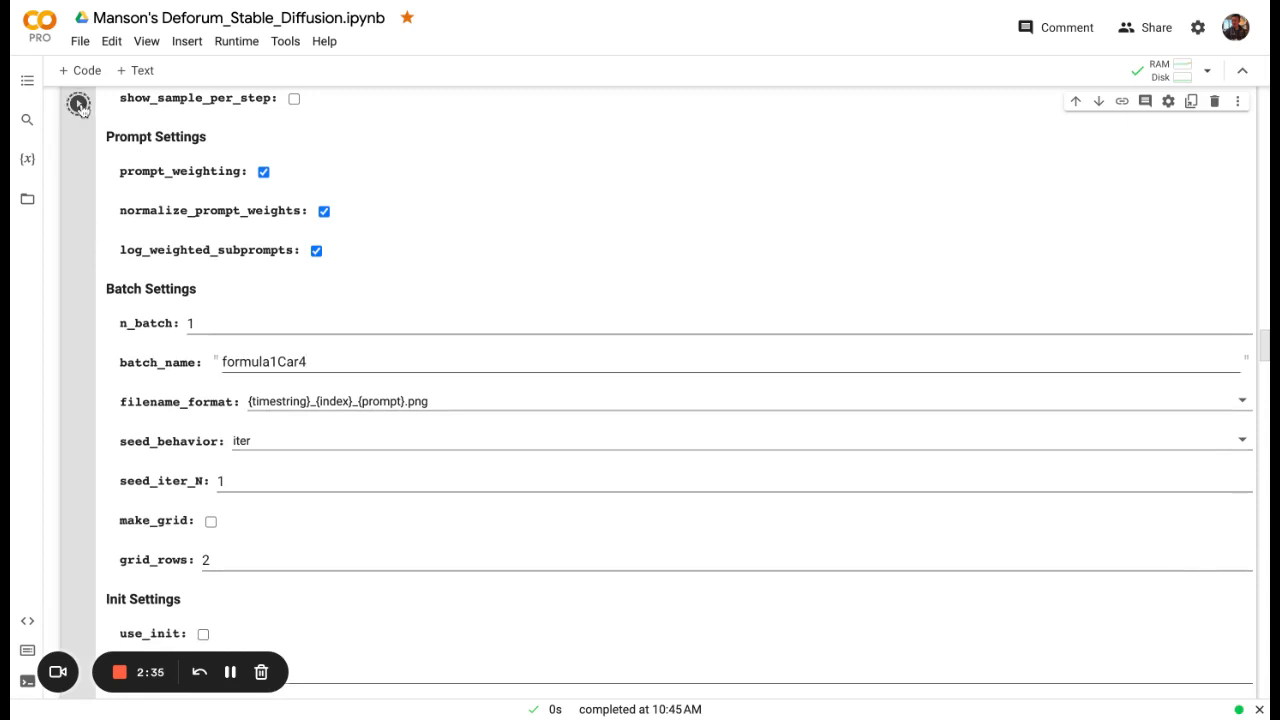
# Step: Run the Create Video From Frames cell to turn the rendered frames into a video
pyautogui.click(231, 672)
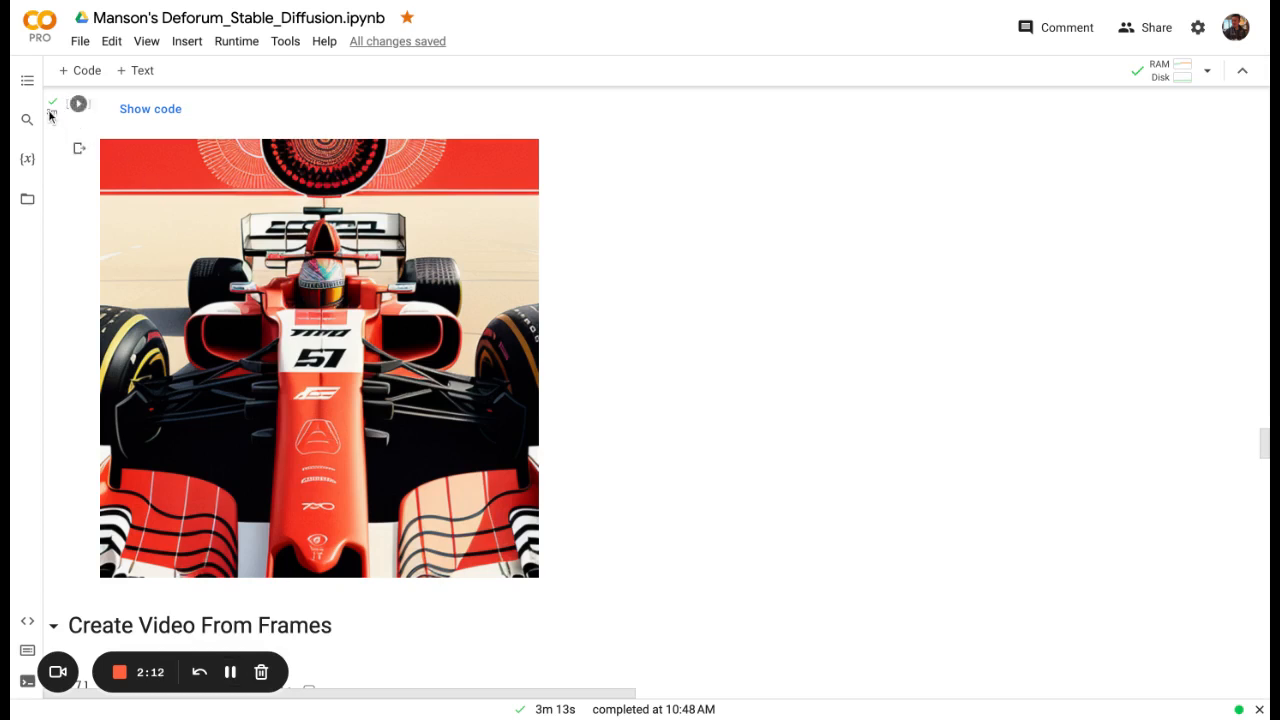
pyautogui.scroll(-3, 211, 303)
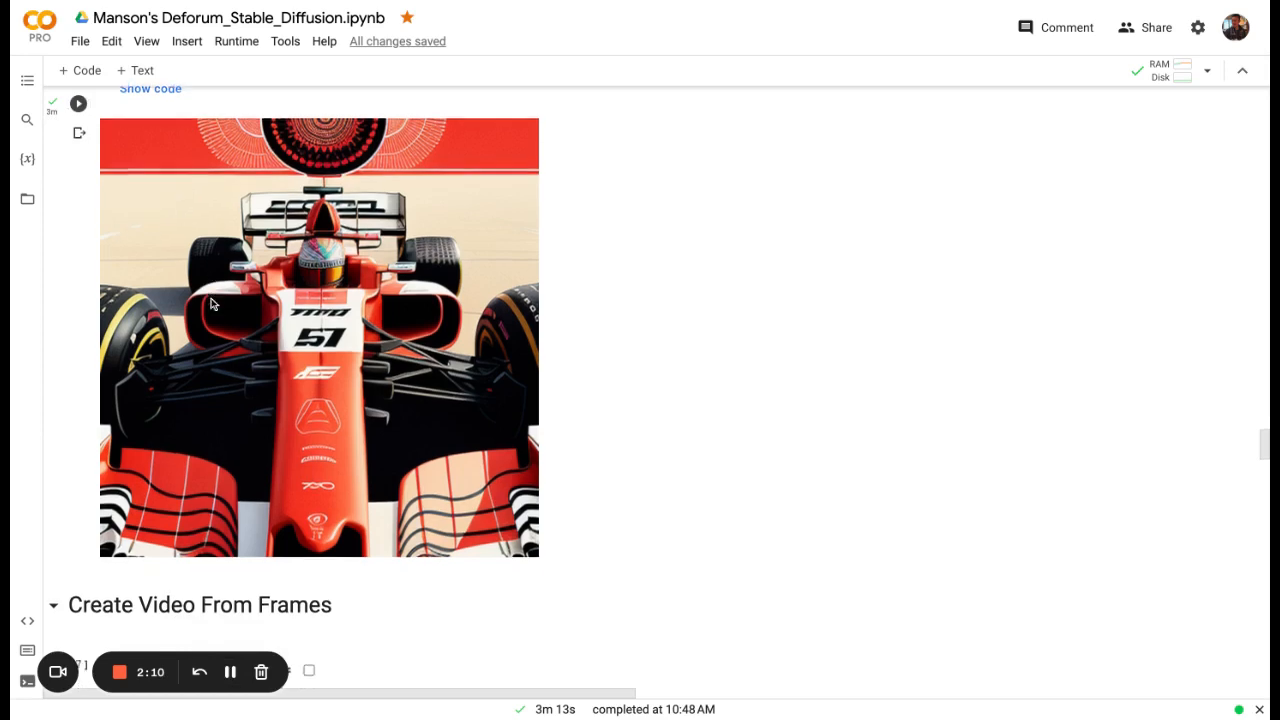
pyautogui.scroll(-3, 87, 318)
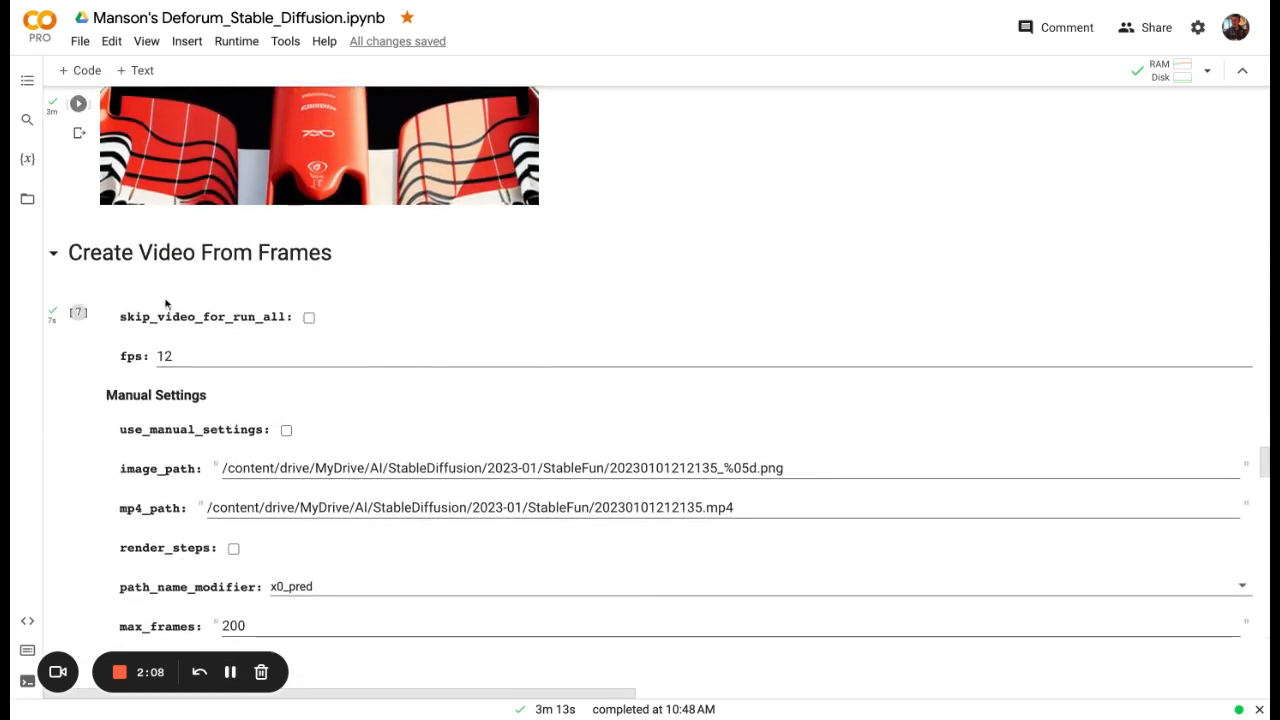
pyautogui.click(79, 314)
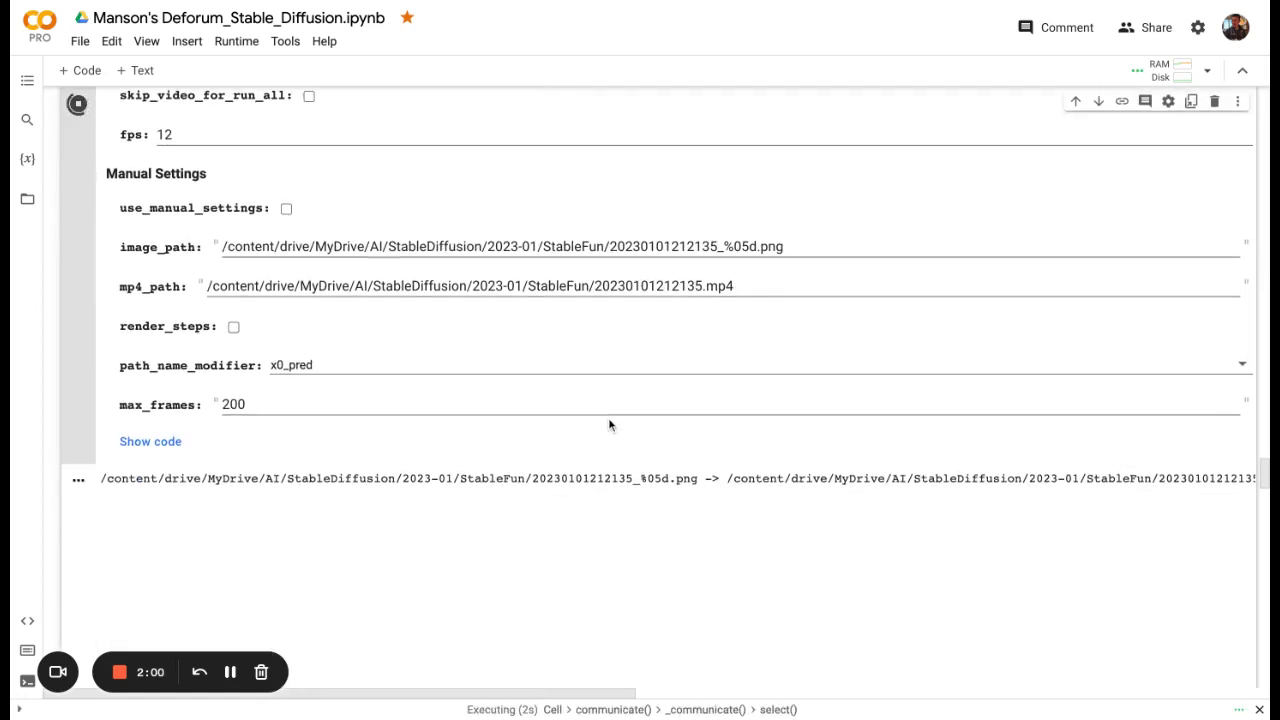
# Step: Review the Path Setup and Model Setup settings, checking the model_checkpoint options
pyautogui.scroll(15, 649, 397)
pyautogui.scroll(20, 649, 397)
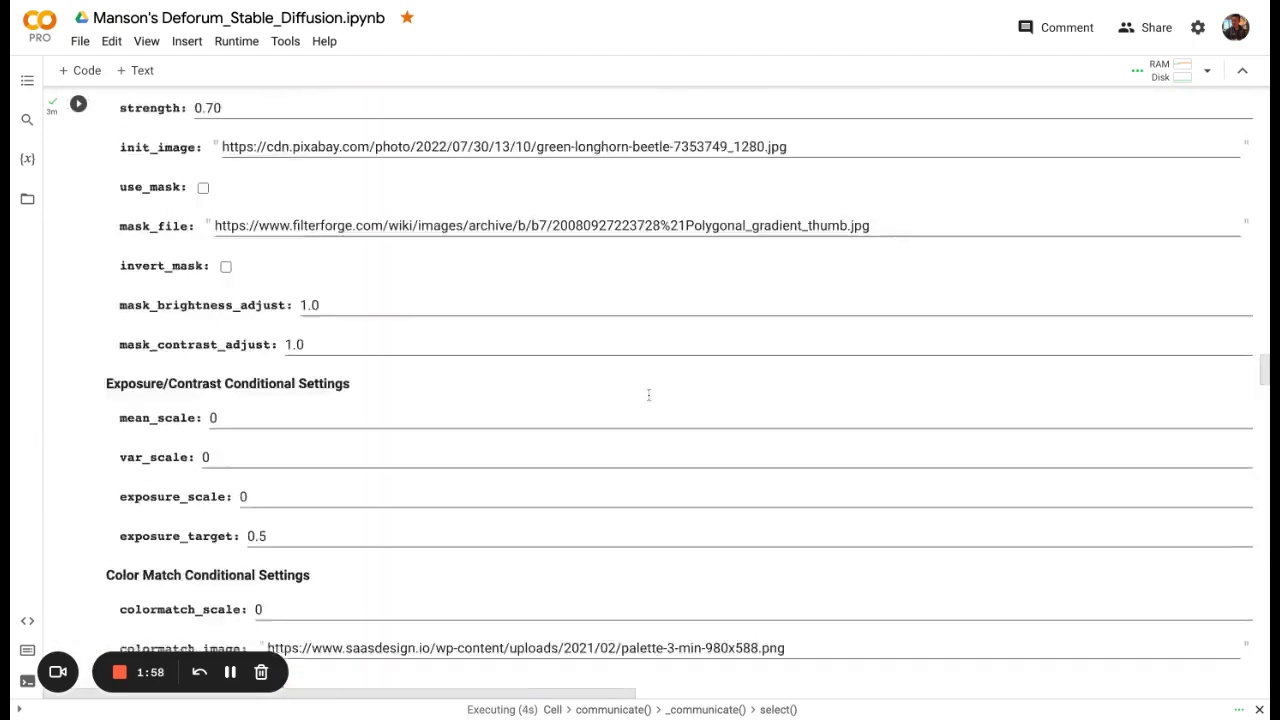
pyautogui.scroll(8, 649, 397)
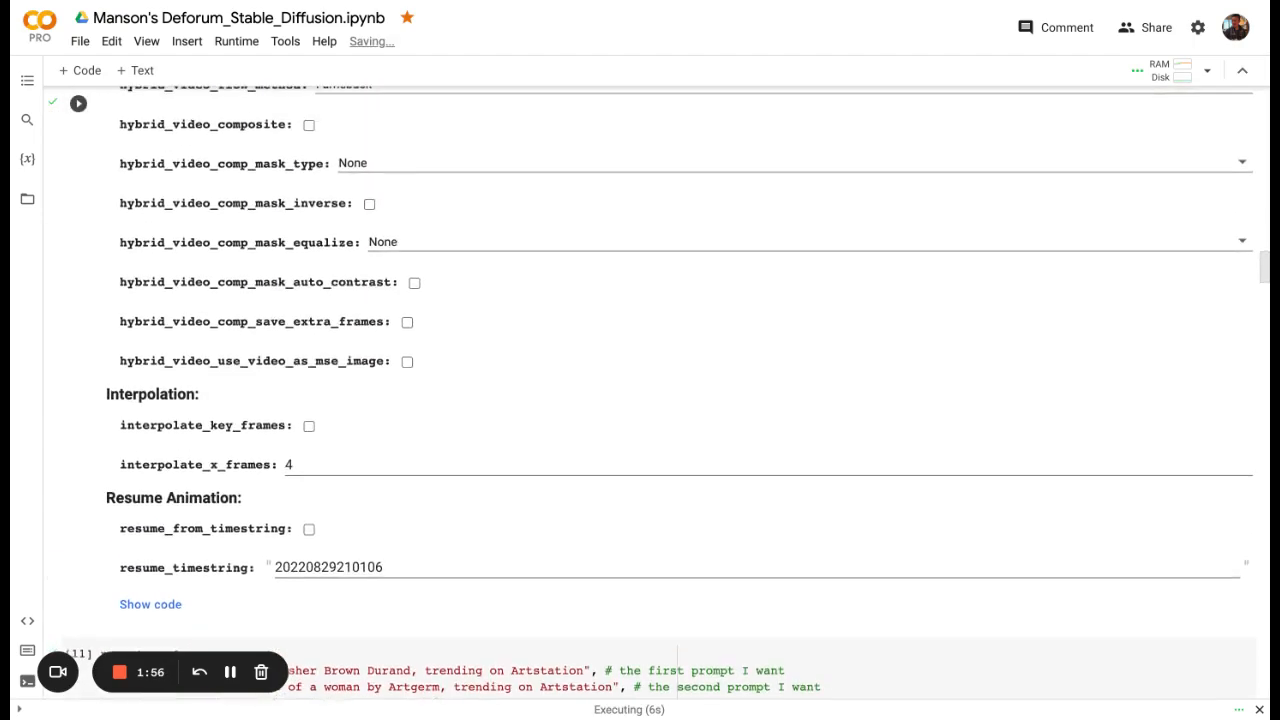
pyautogui.scroll(10, 649, 397)
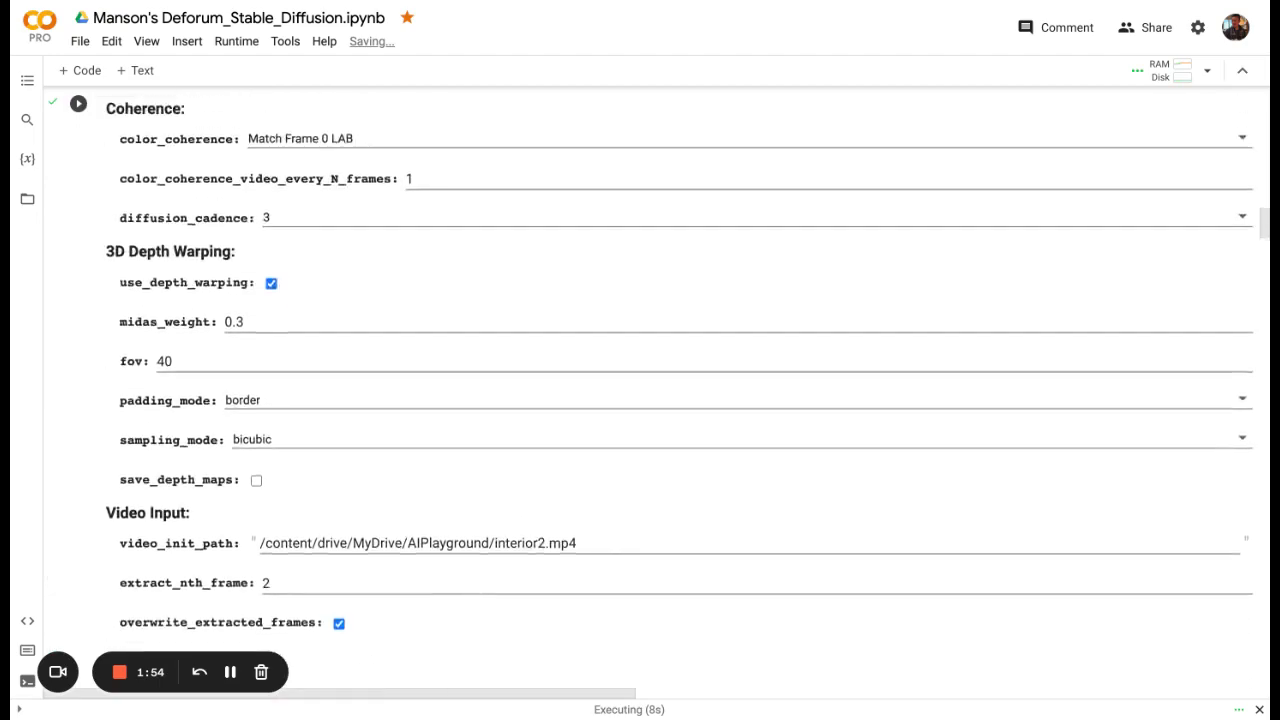
pyautogui.scroll(12, 649, 397)
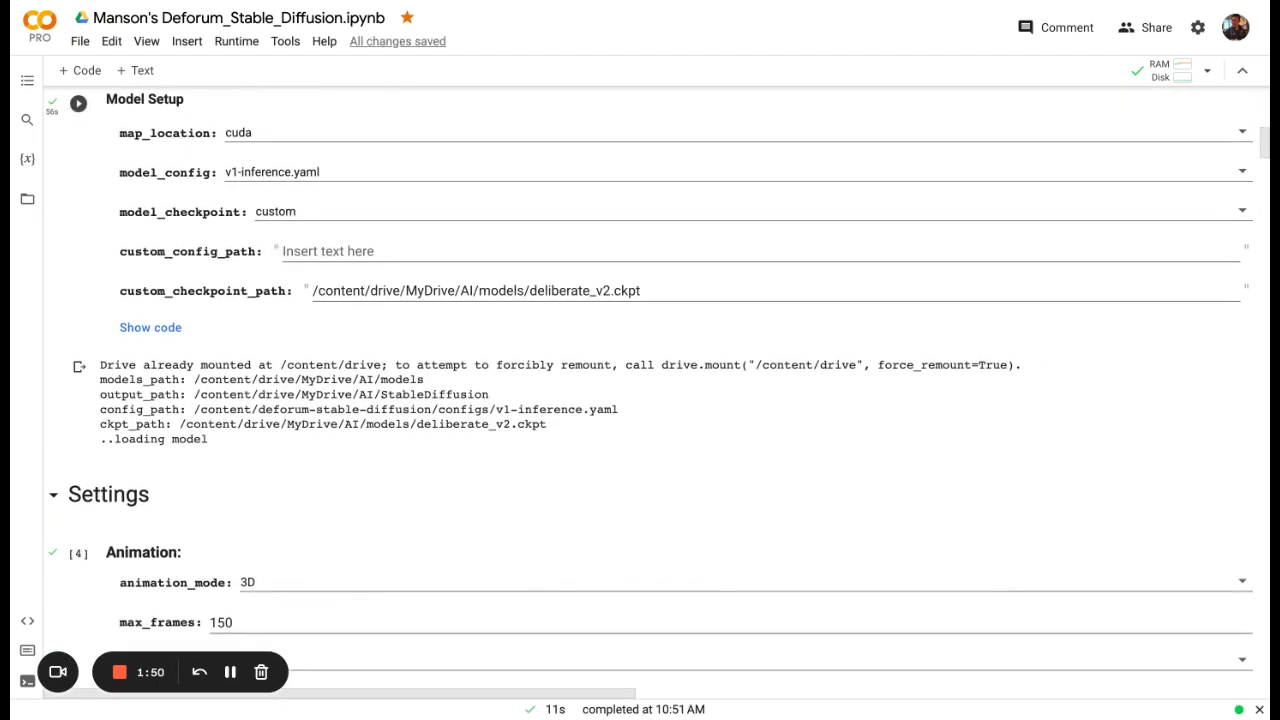
pyautogui.scroll(3, 522, 348)
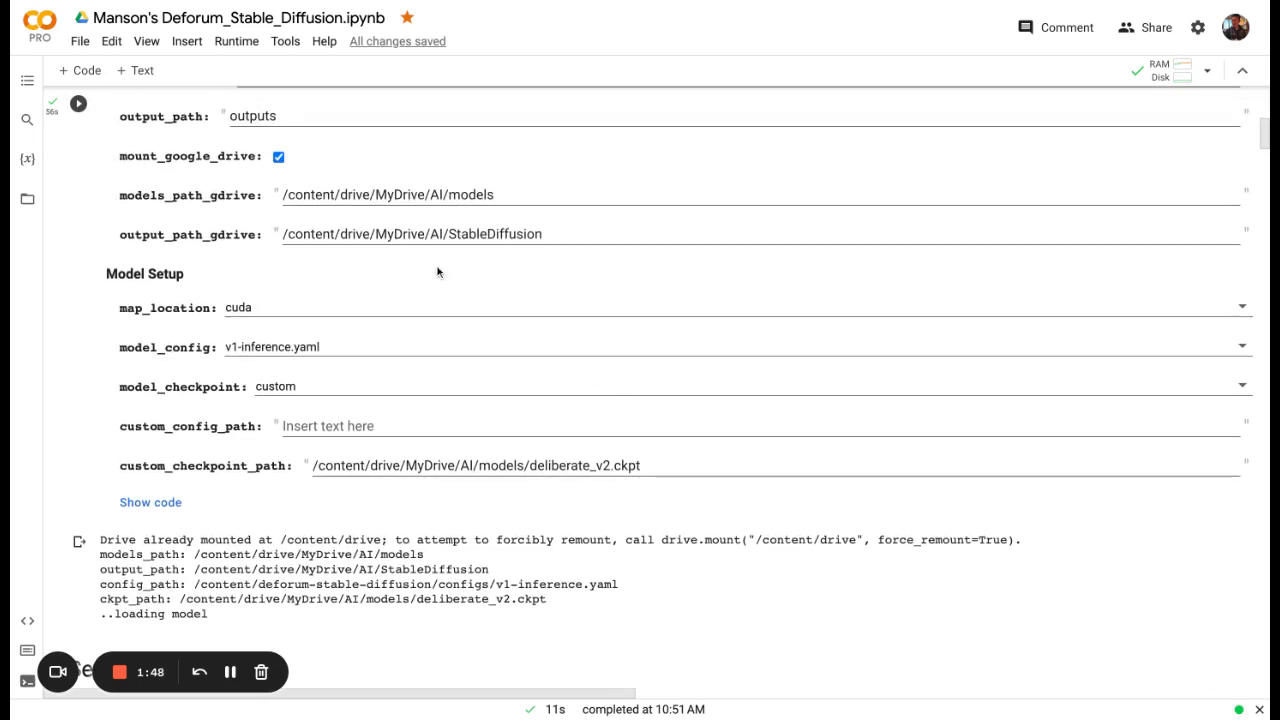
pyautogui.scroll(2, 434, 276)
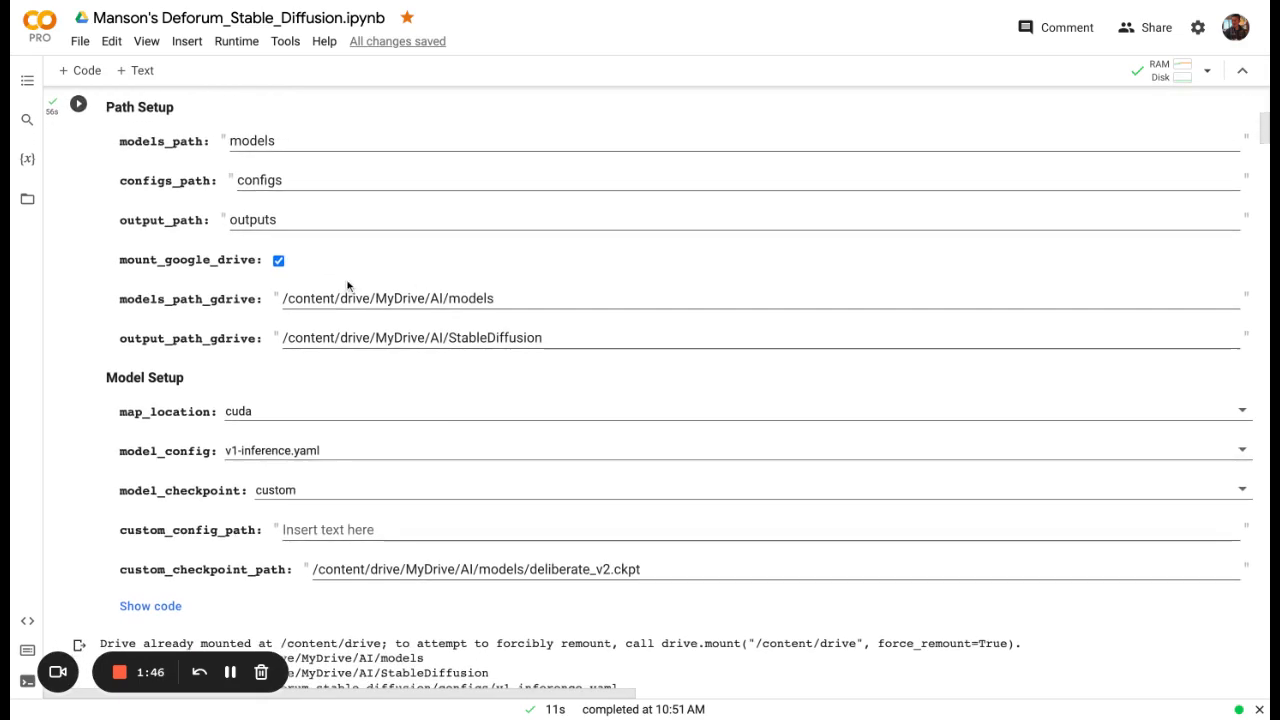
pyautogui.click(325, 490)
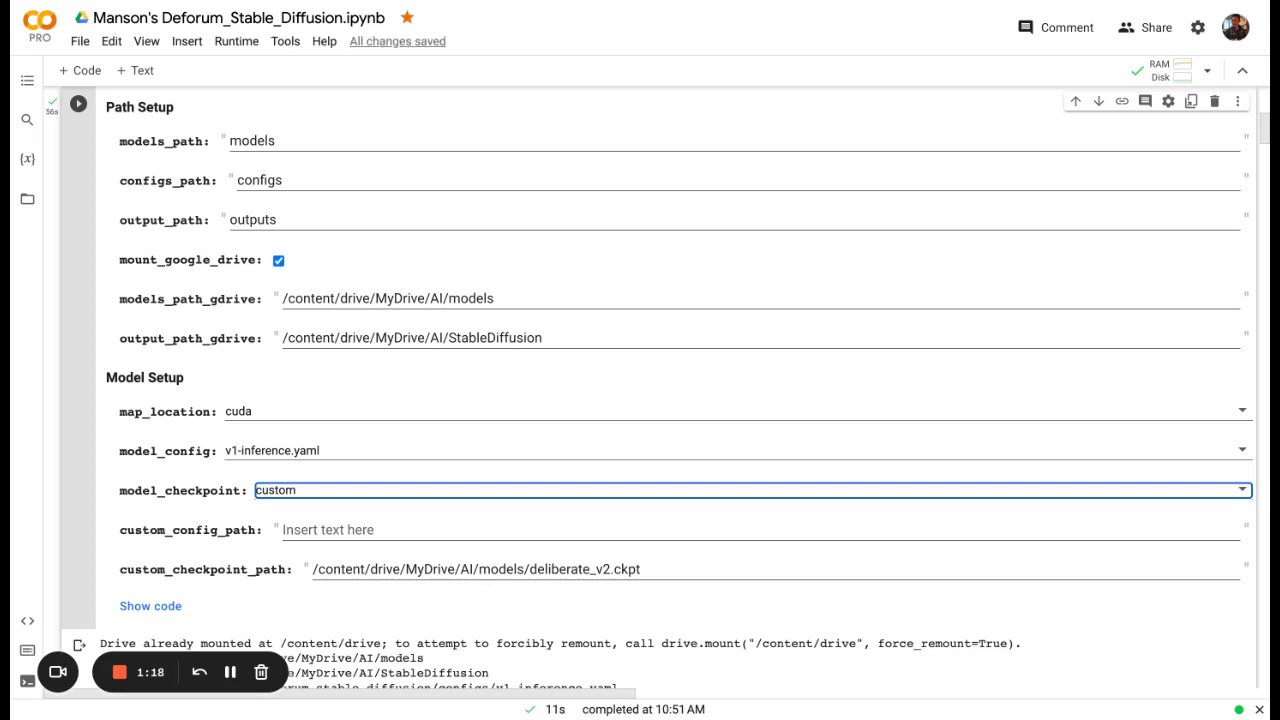
# Step: Play the generated Formula 1 car video in the Create Video From Frames output, then pause it
pyautogui.scroll(-15, 525, 286)
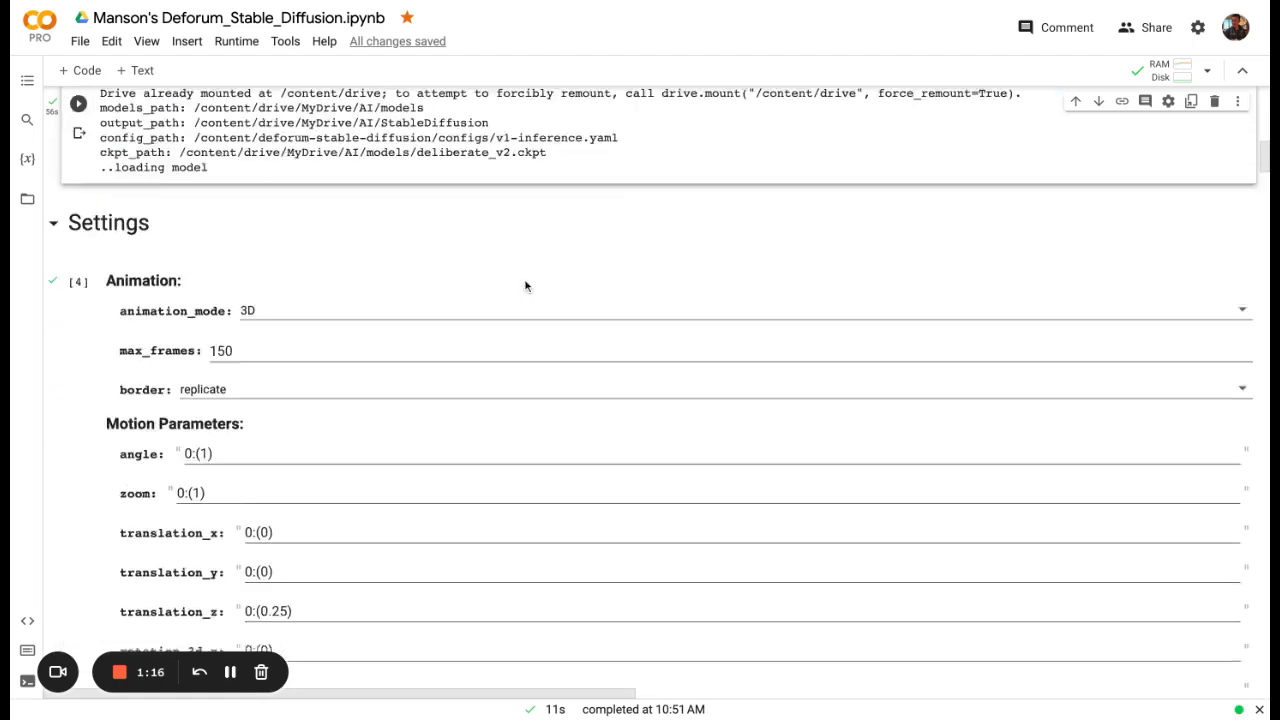
pyautogui.scroll(-15, 640, 390)
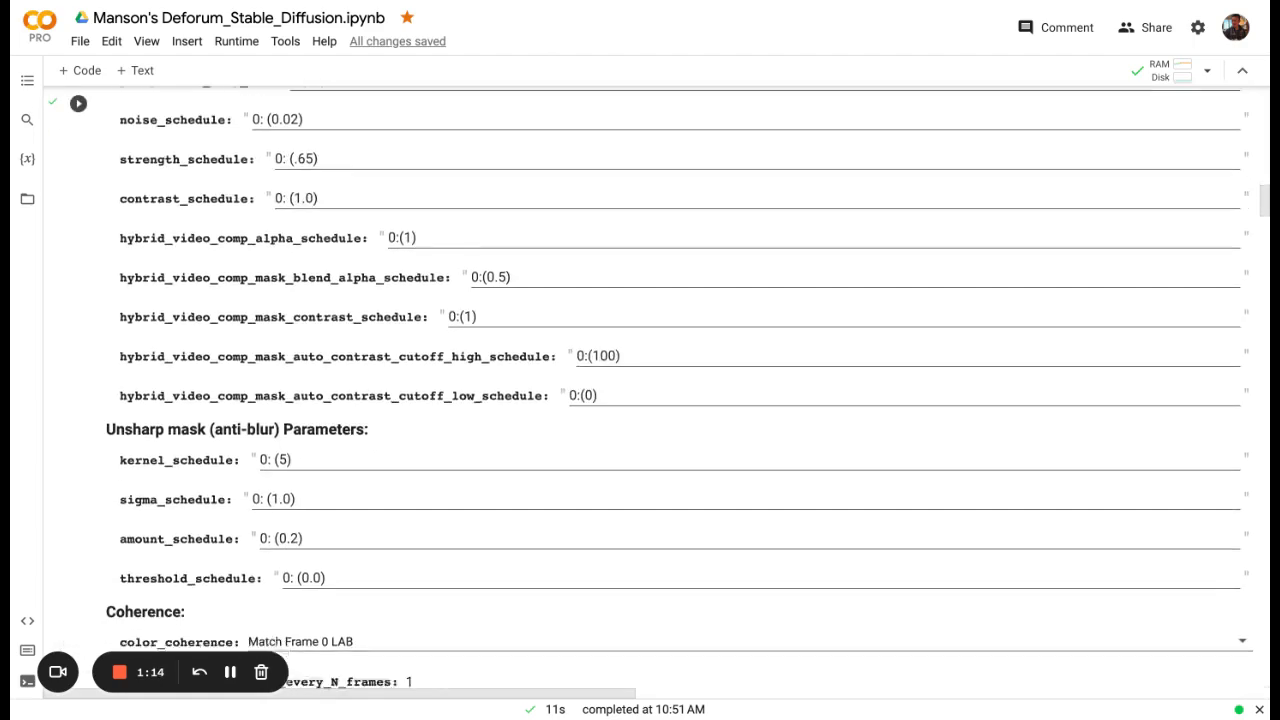
pyautogui.scroll(-14, 640, 390)
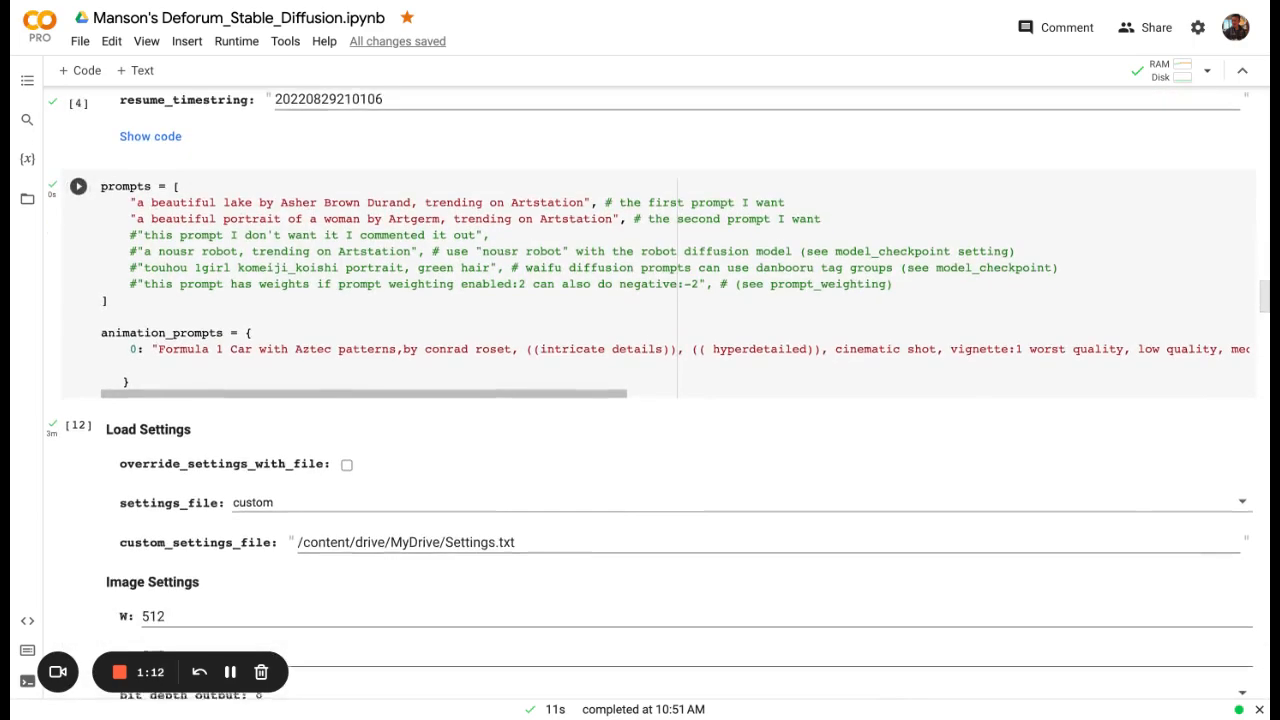
pyautogui.scroll(-15, 640, 390)
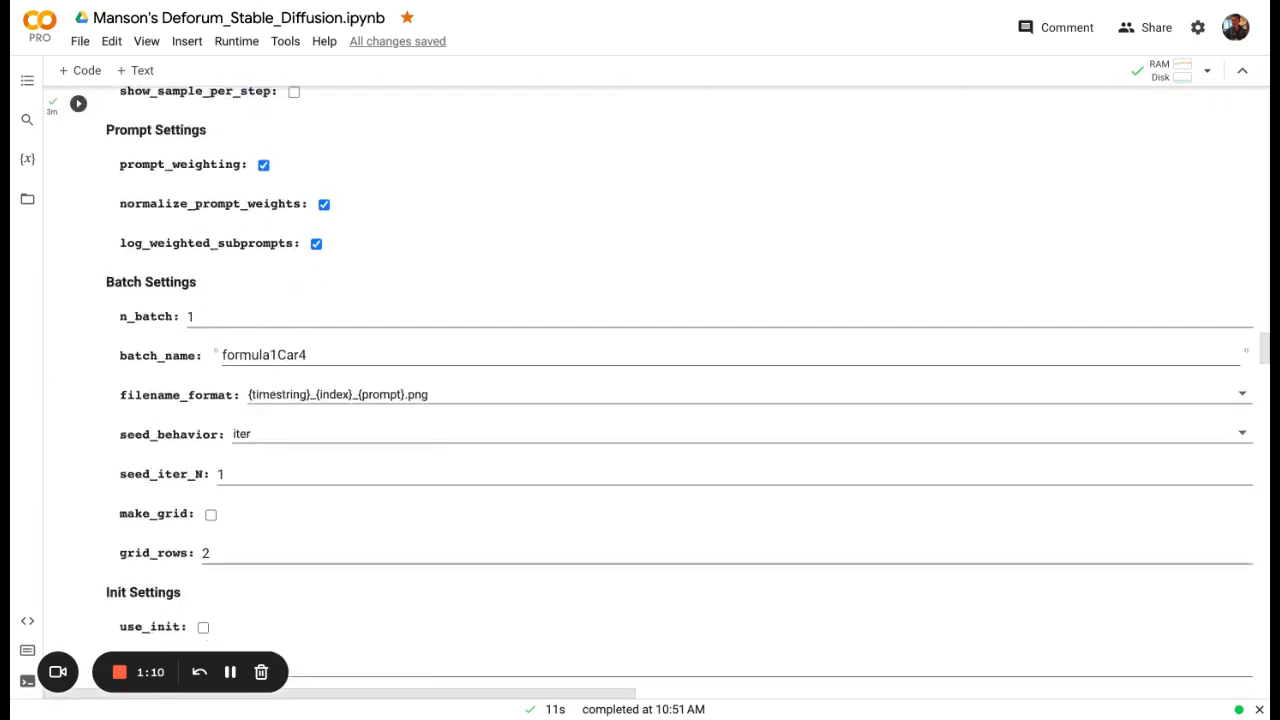
pyautogui.scroll(-15, 640, 390)
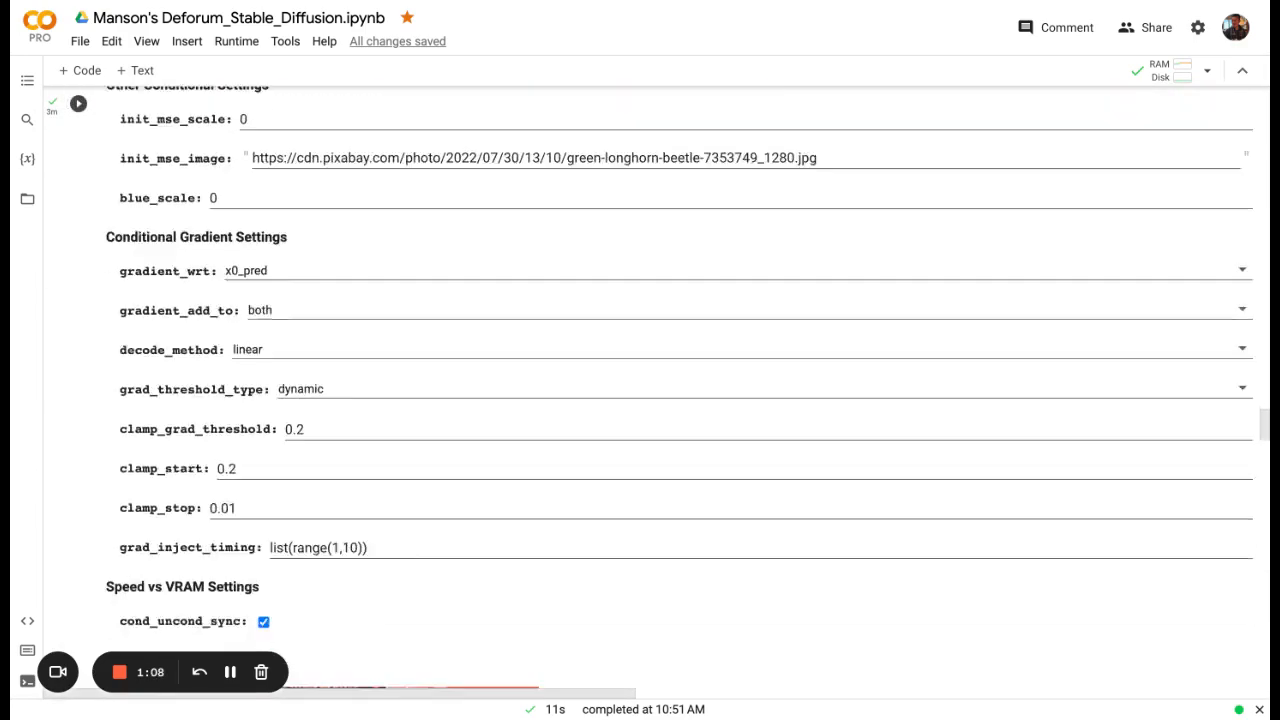
pyautogui.scroll(-7, 640, 390)
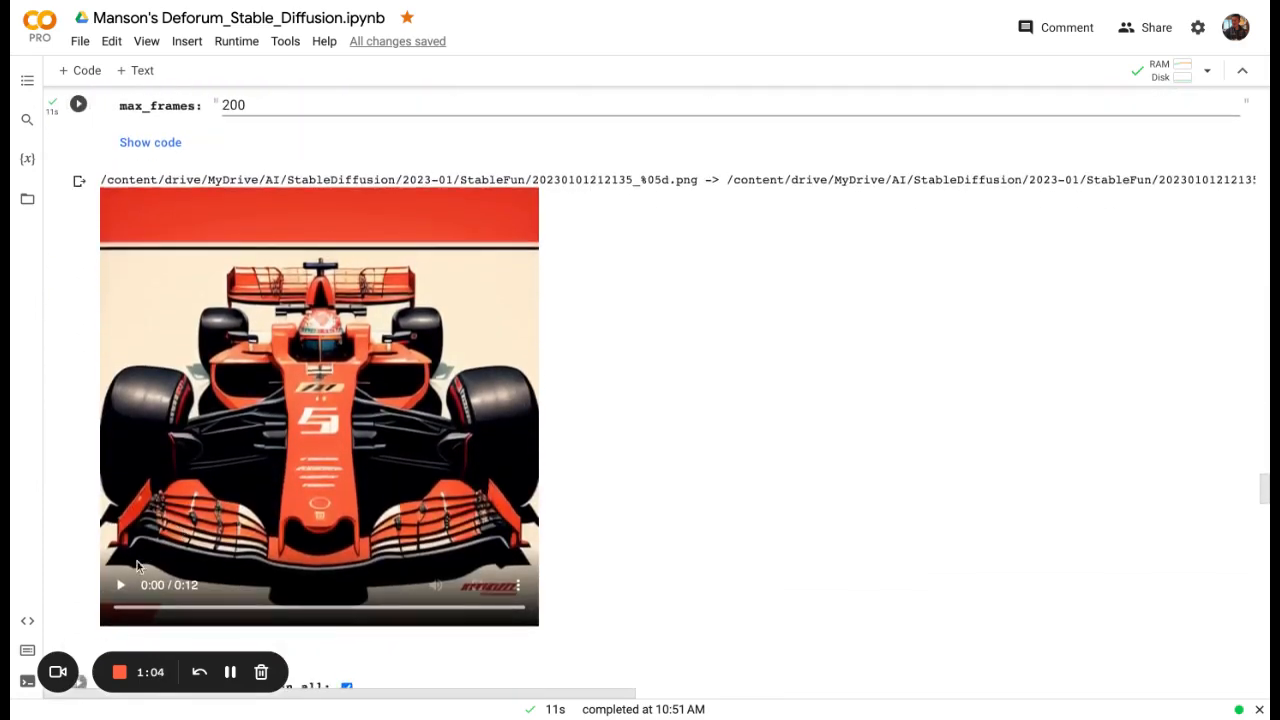
pyautogui.click(120, 585)
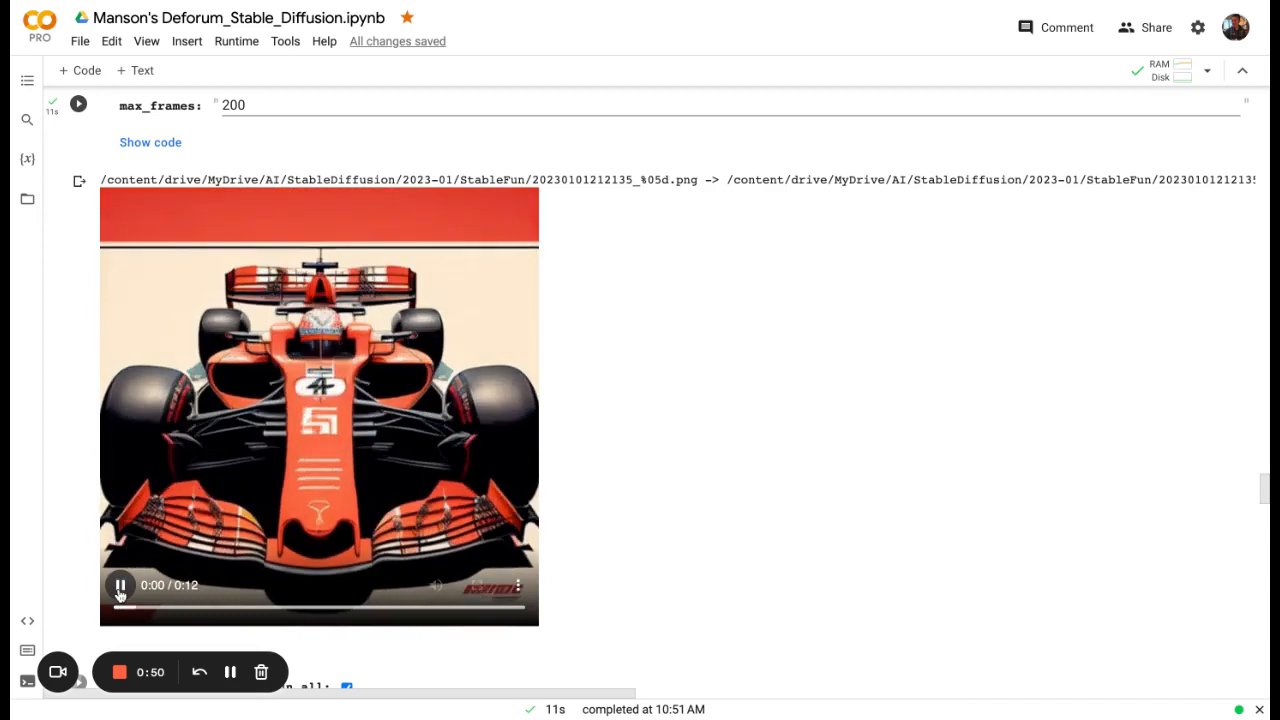
pyautogui.click(119, 588)
# Step: Examine the Real-ESRGAN Batch Processor section from Install dependencies through the Inference cell and its fps setting
pyautogui.scroll(-3, 587, 508)
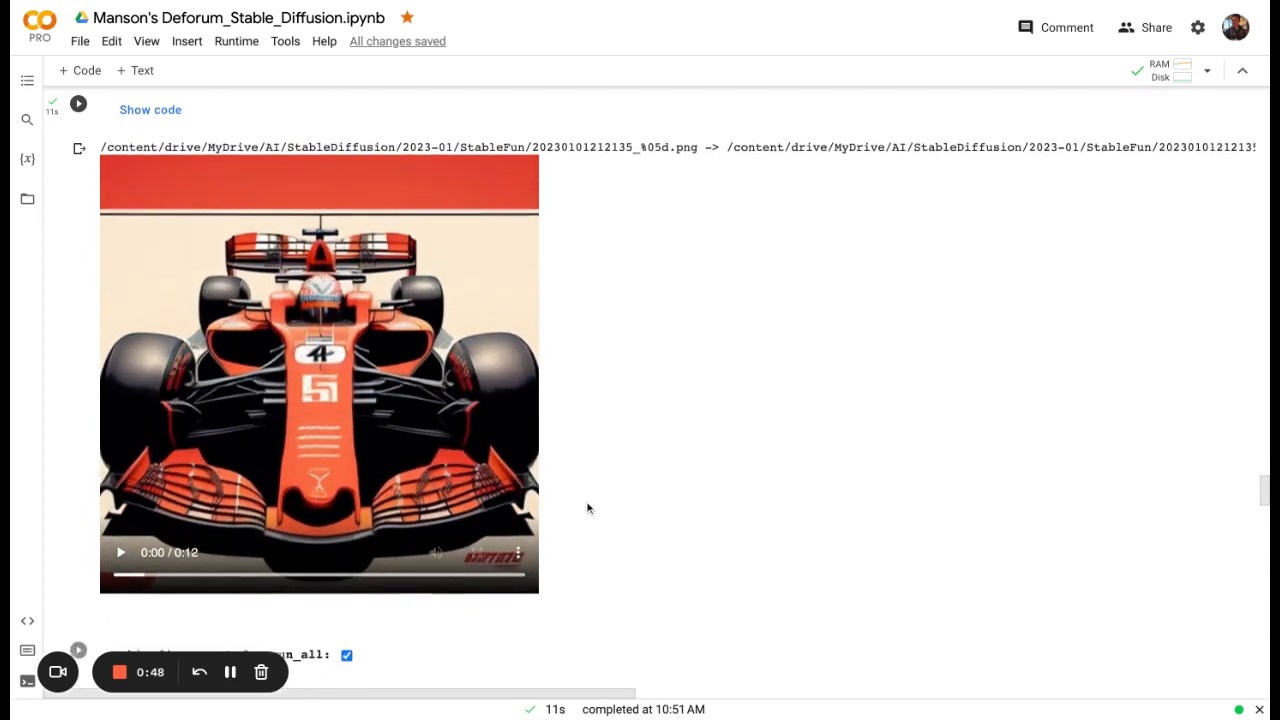
pyautogui.scroll(-3, 640, 540)
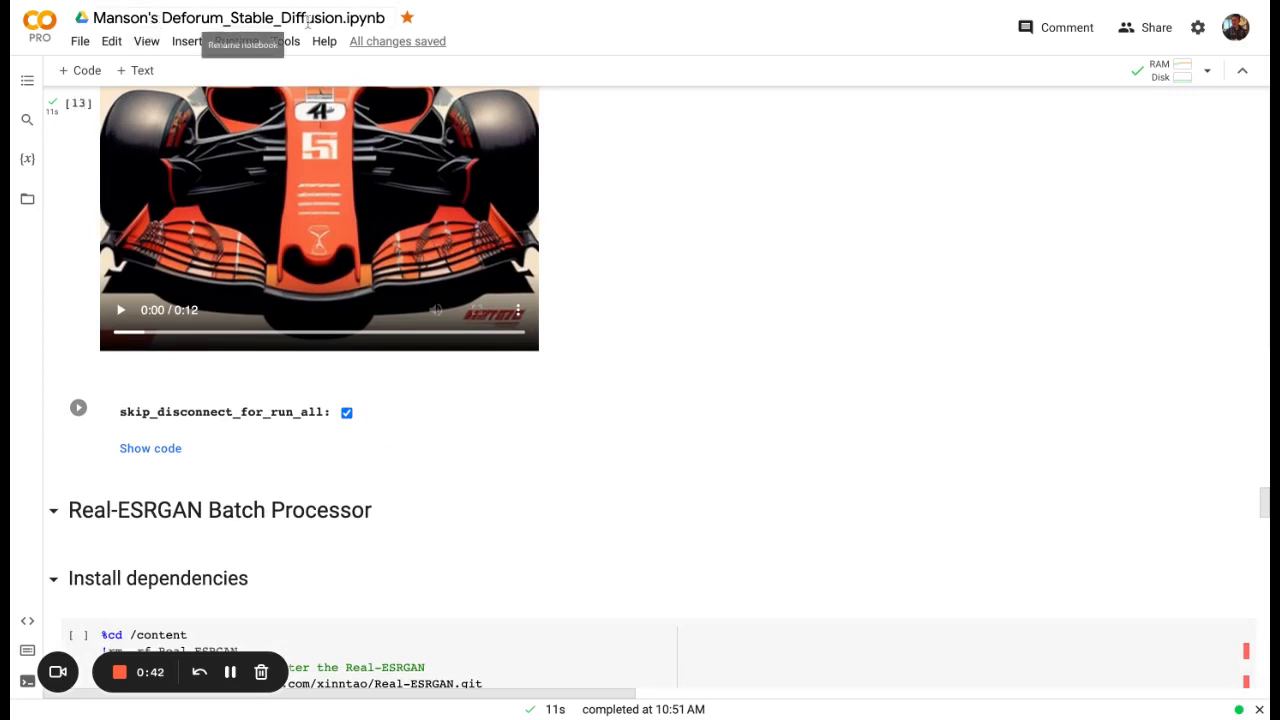
pyautogui.scroll(-4, 642, 400)
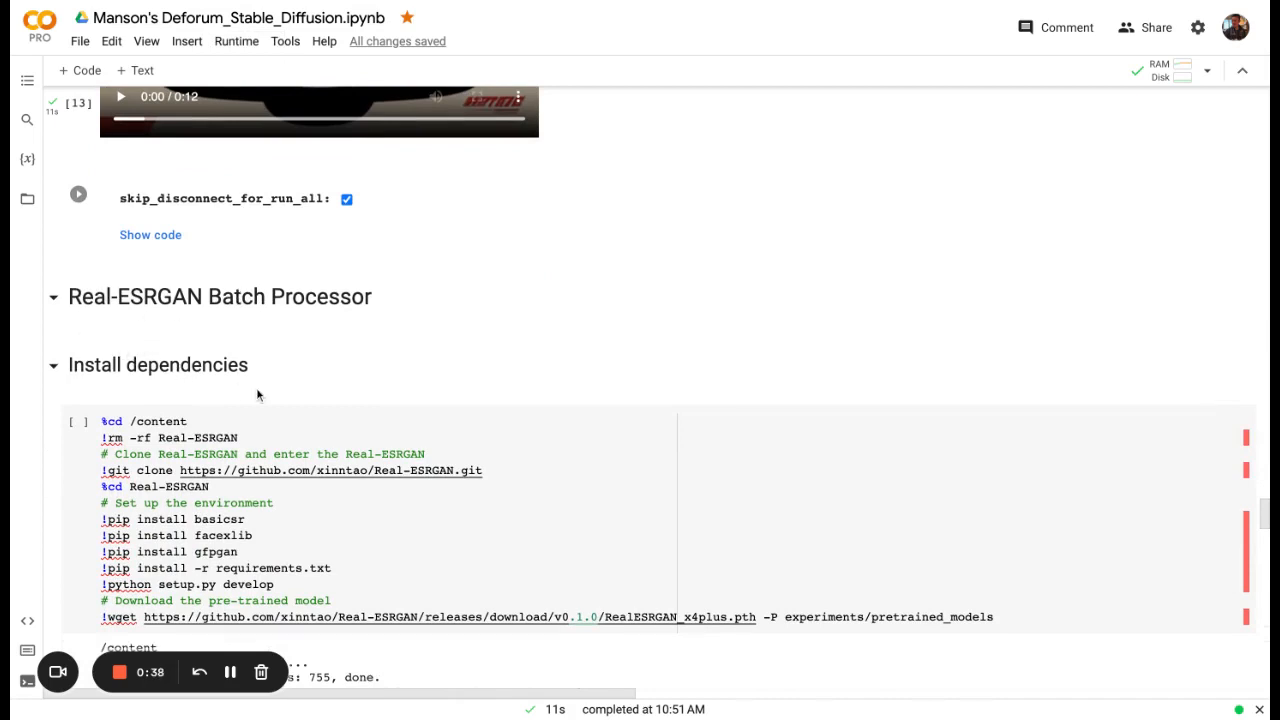
pyautogui.scroll(-1, 256, 395)
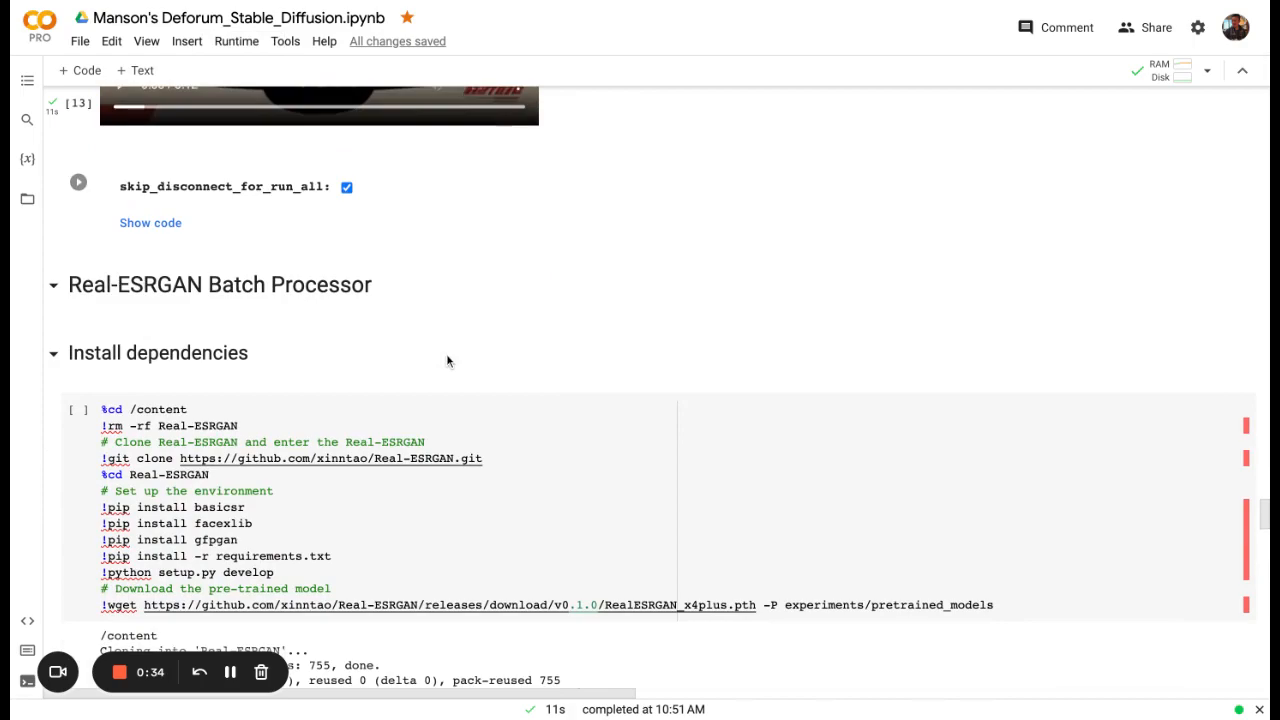
pyautogui.scroll(-4, 447, 360)
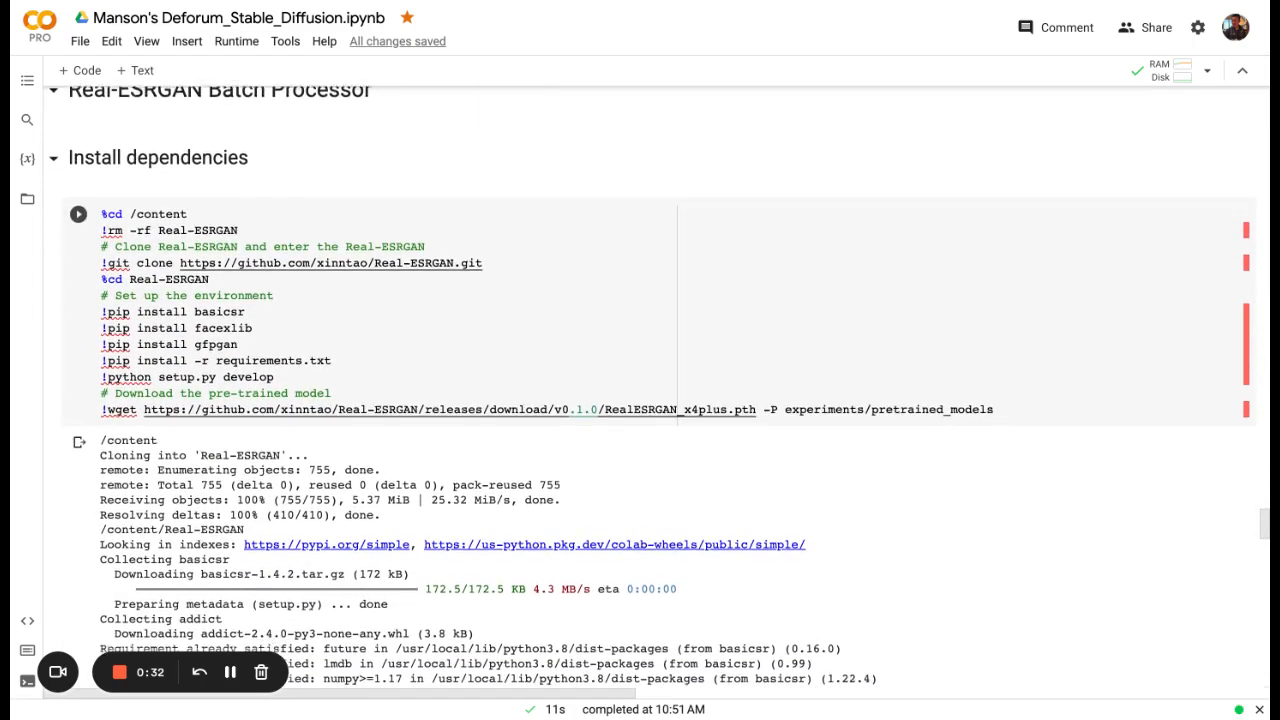
pyautogui.scroll(-6, 447, 360)
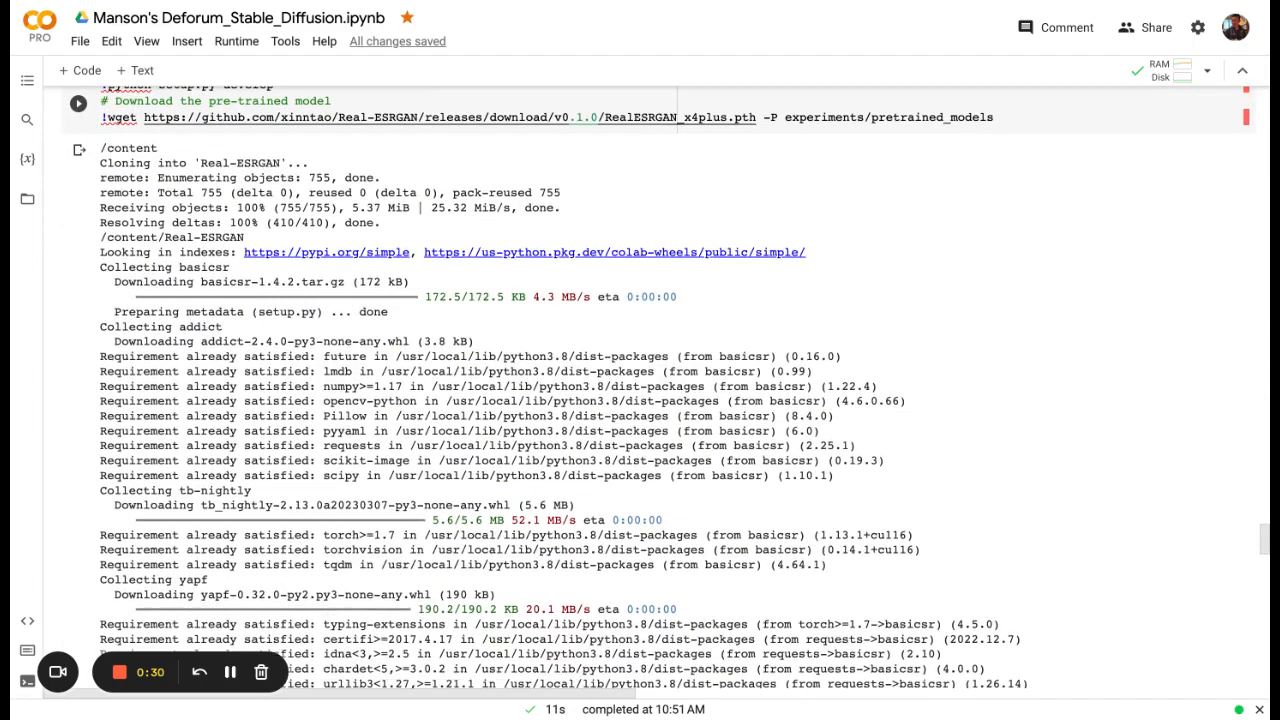
pyautogui.scroll(-6, 576, 409)
pyautogui.scroll(4, 576, 409)
pyautogui.scroll(-15, 576, 409)
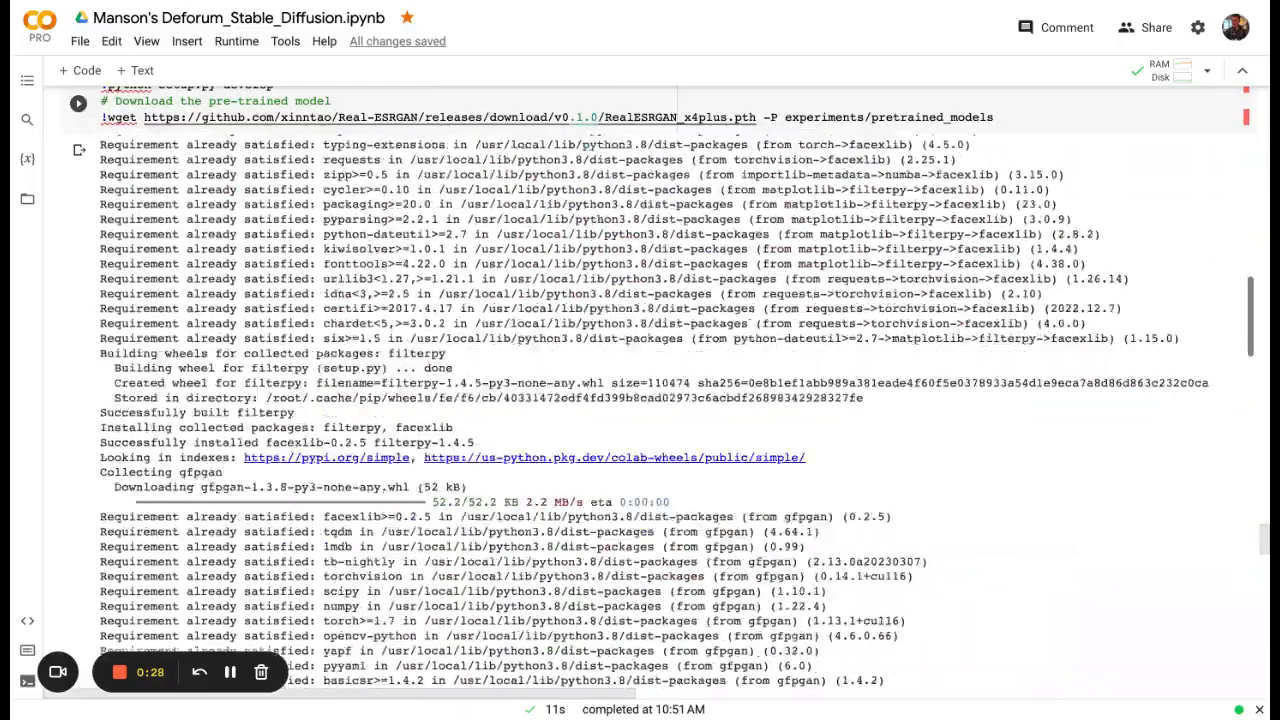
pyautogui.scroll(-15, 576, 409)
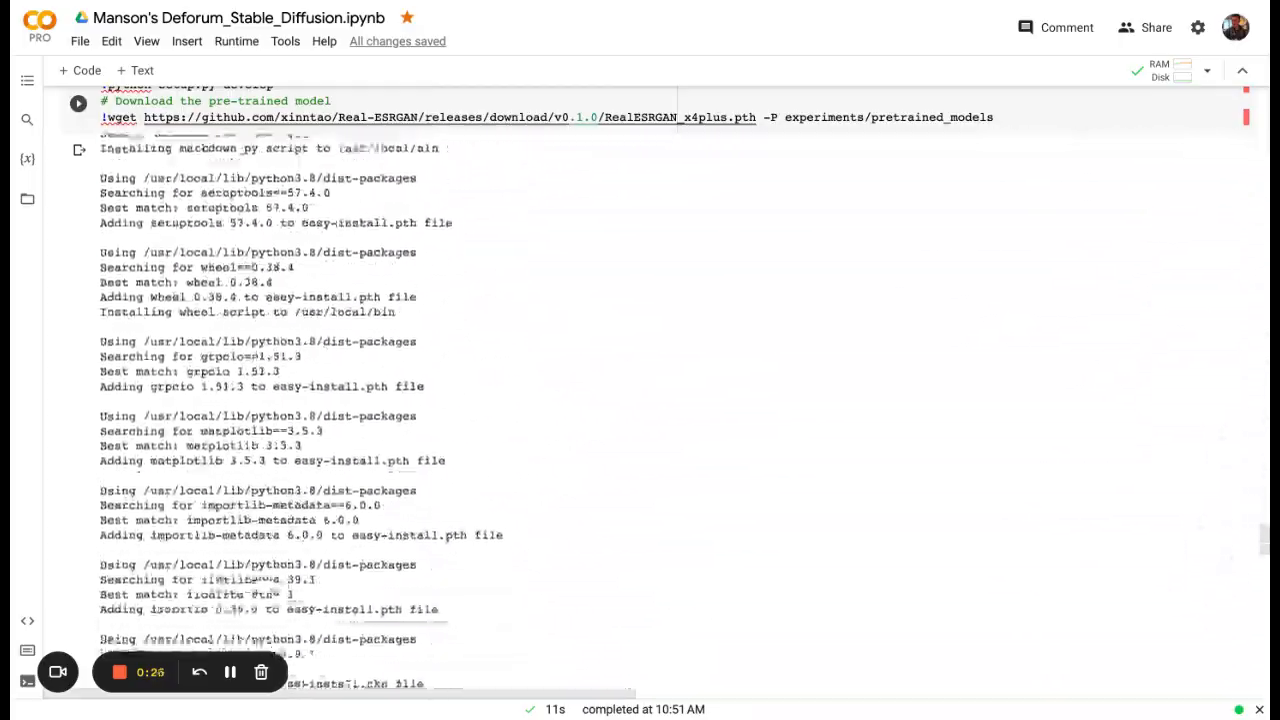
pyautogui.scroll(-20, 640, 400)
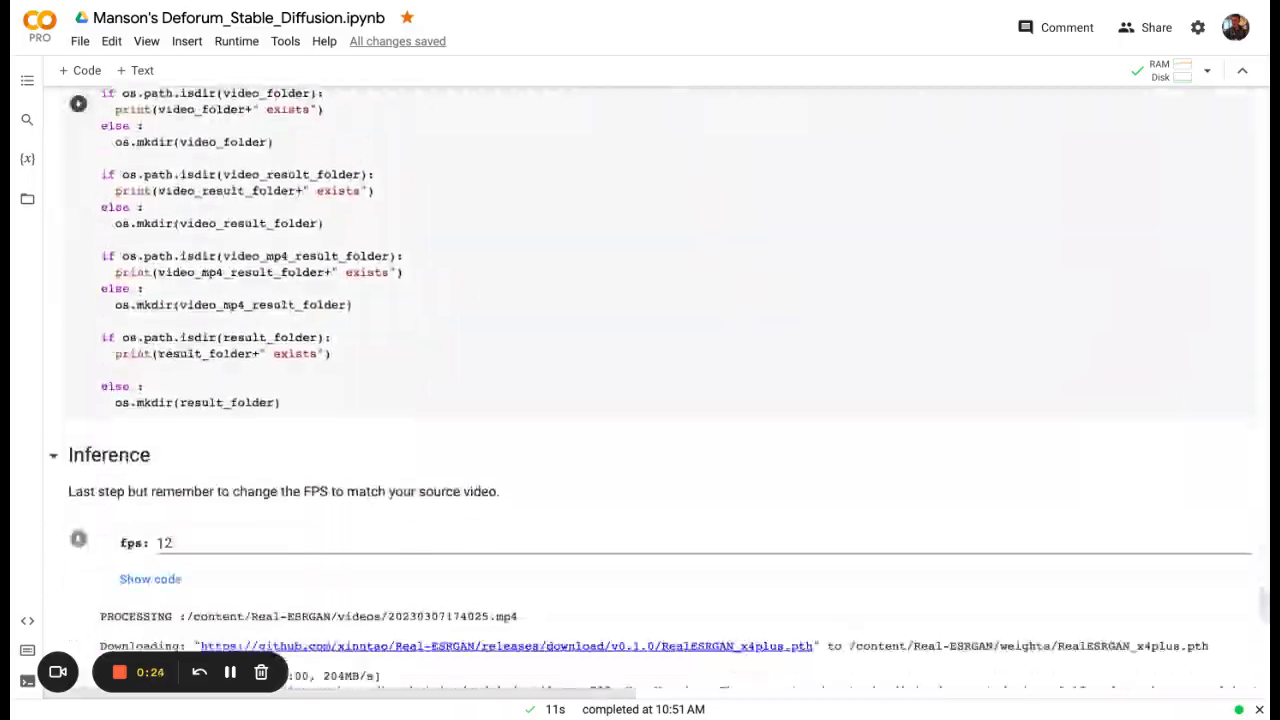
pyautogui.scroll(-5, 640, 400)
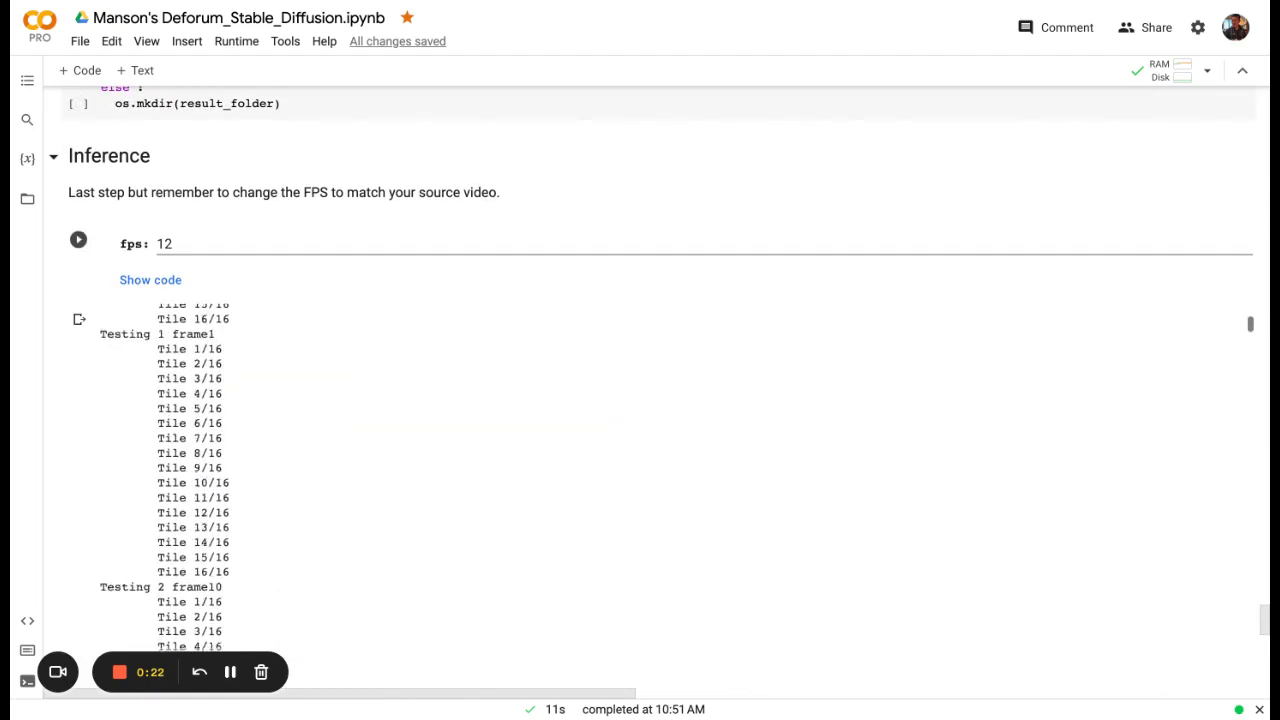
# Step: Go back to the Model Setup section and look over its checkpoint settings and output again
pyautogui.scroll(20, 53, 279)
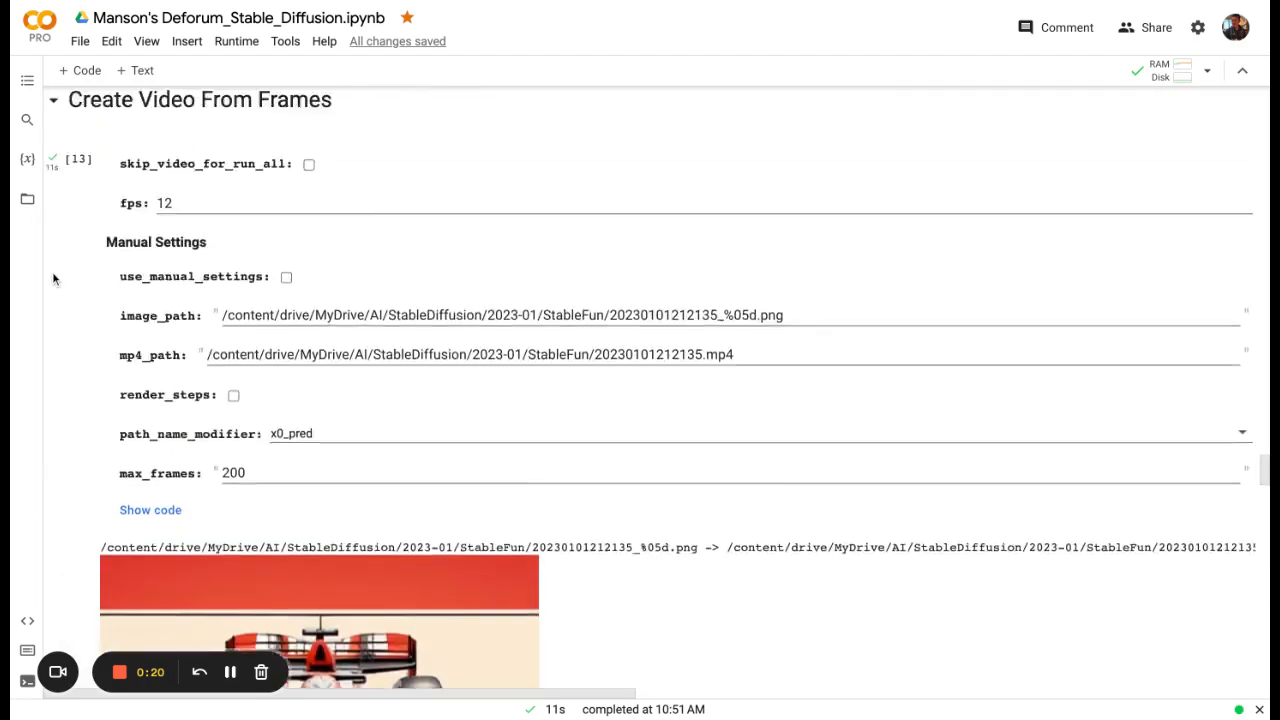
pyautogui.scroll(20, 53, 279)
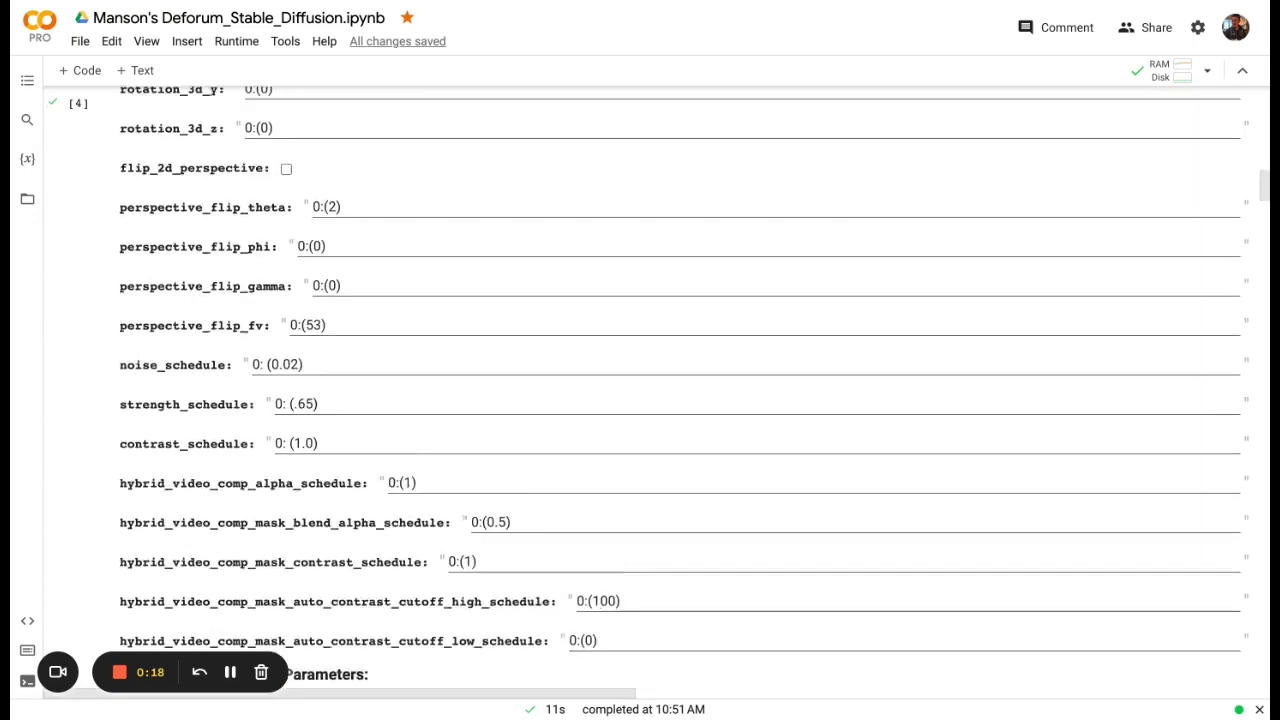
pyautogui.scroll(1, 650, 380)
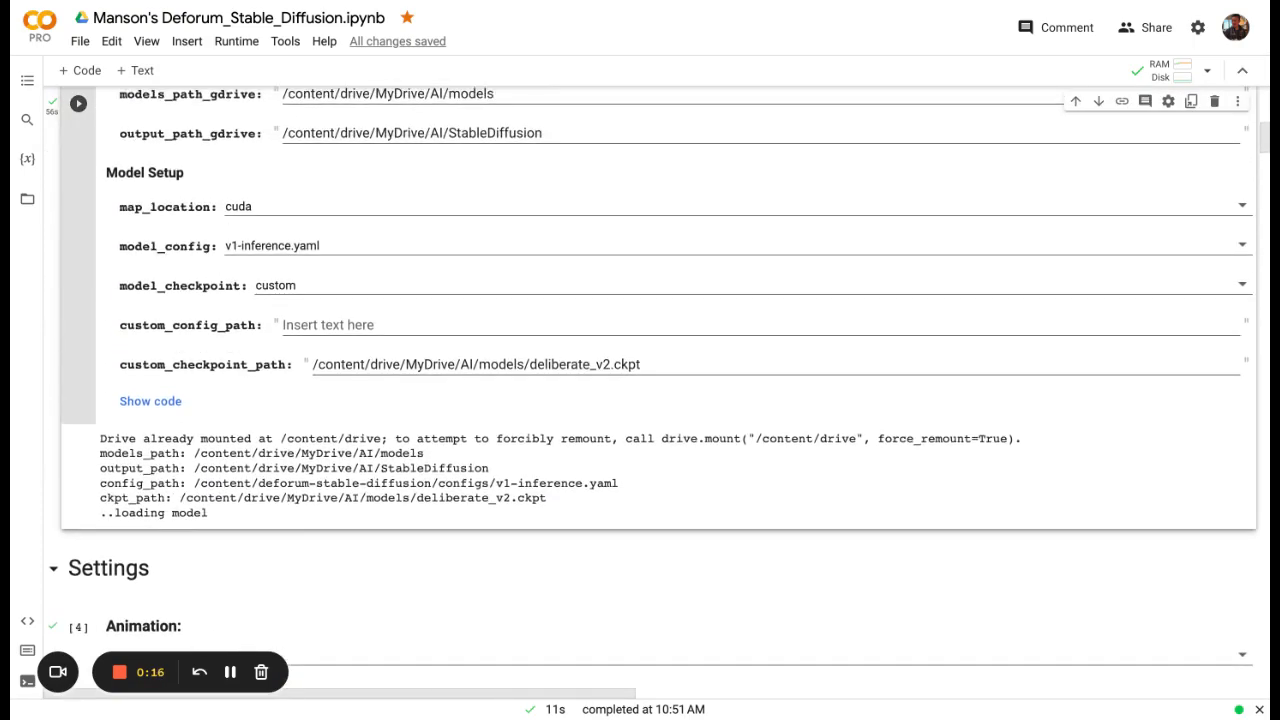
pyautogui.scroll(2, 650, 380)
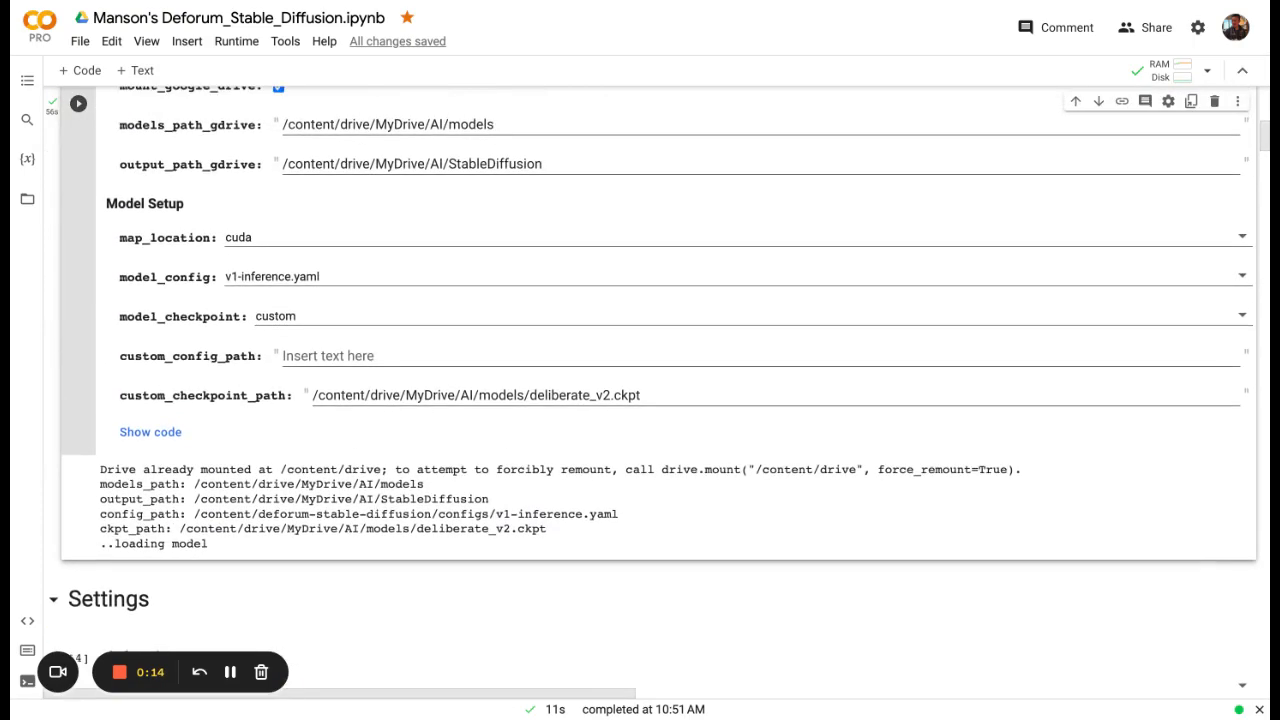